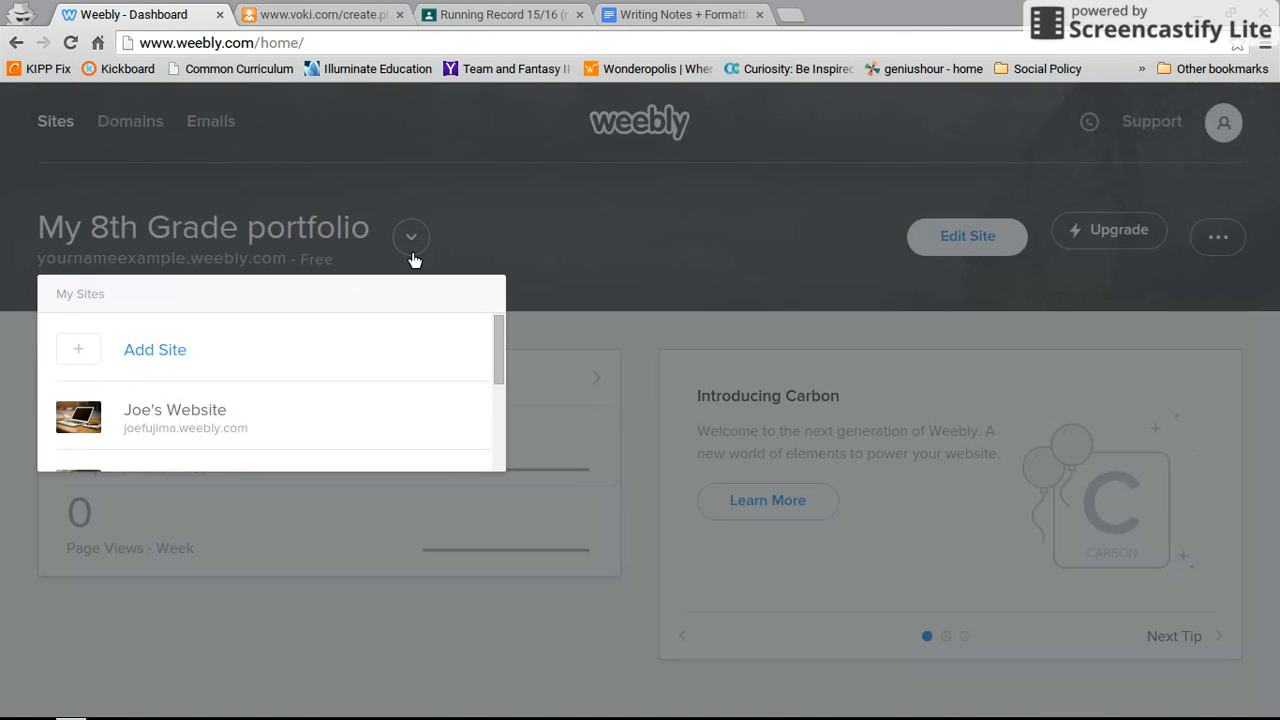
Select the "My 8th Grade portfolio" site from the site list and open it for editing
{"action": "scroll", "coordinate": [249, 366], "scroll_direction": "down", "scroll_amount": 5}
{"action": "scroll", "coordinate": [249, 366], "scroll_direction": "up", "scroll_amount": 1}
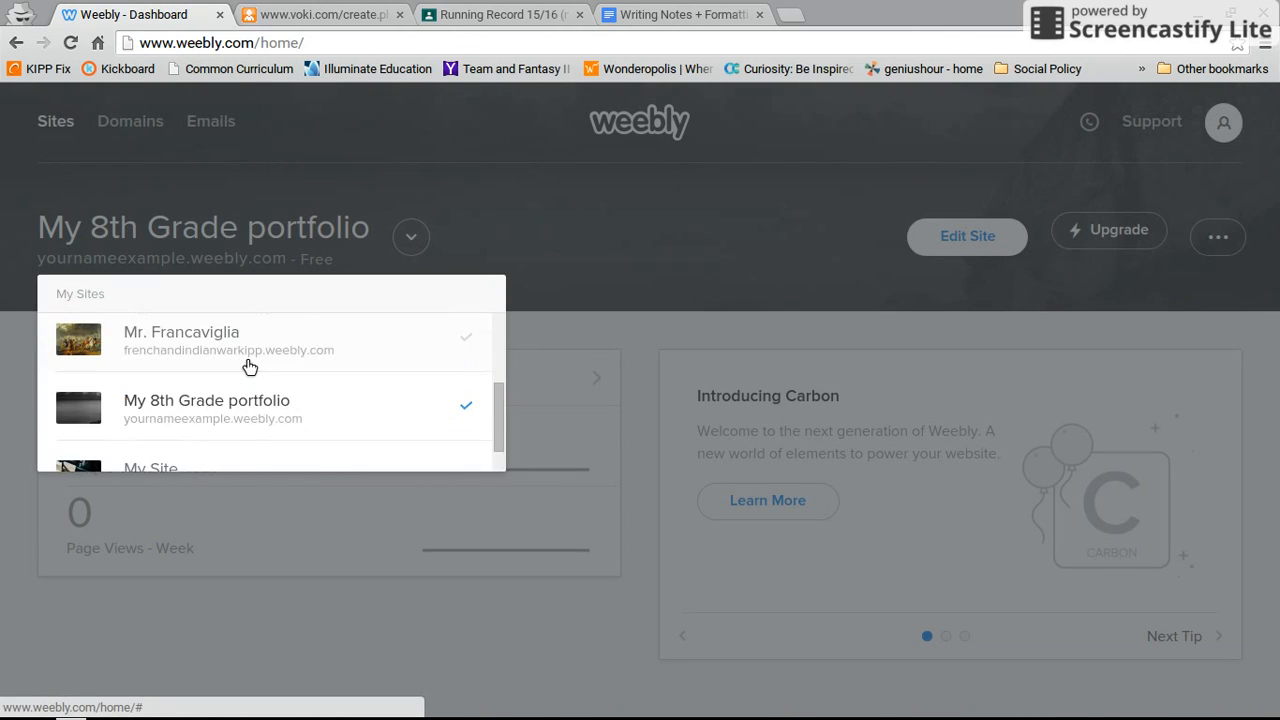
{"action": "left_click", "coordinate": [323, 418]}
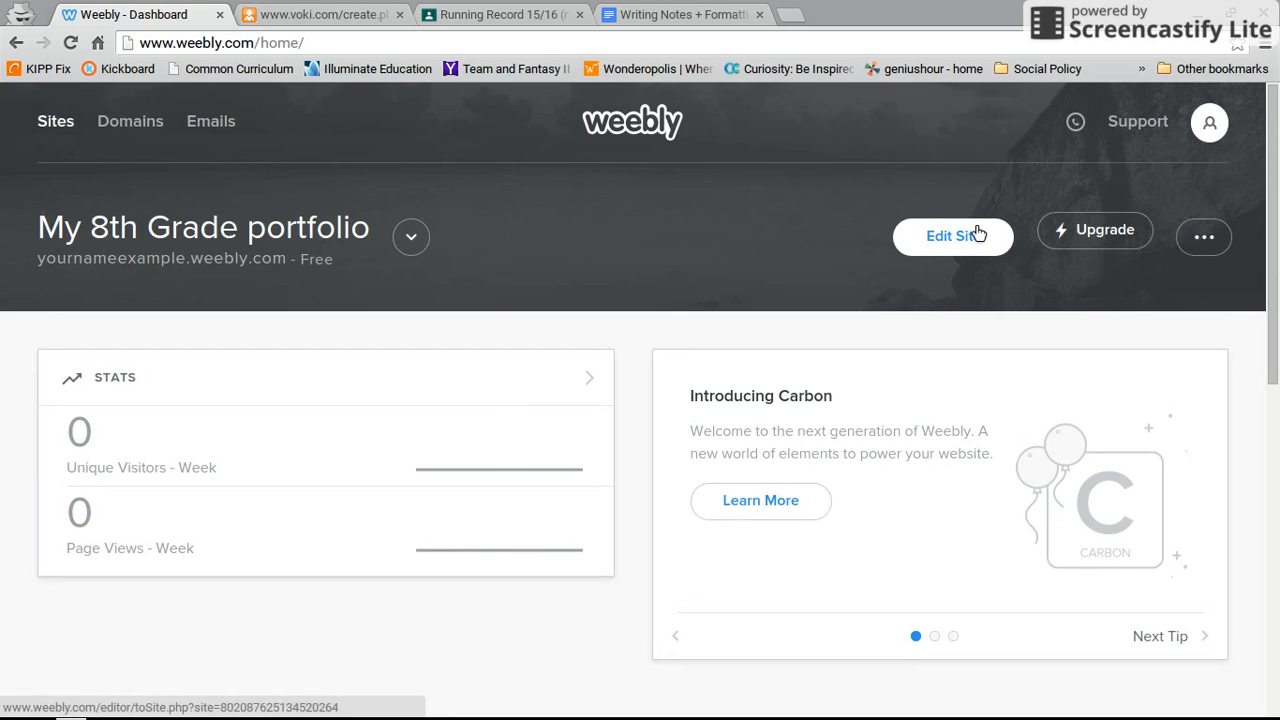
{"action": "left_click", "coordinate": [957, 250]}
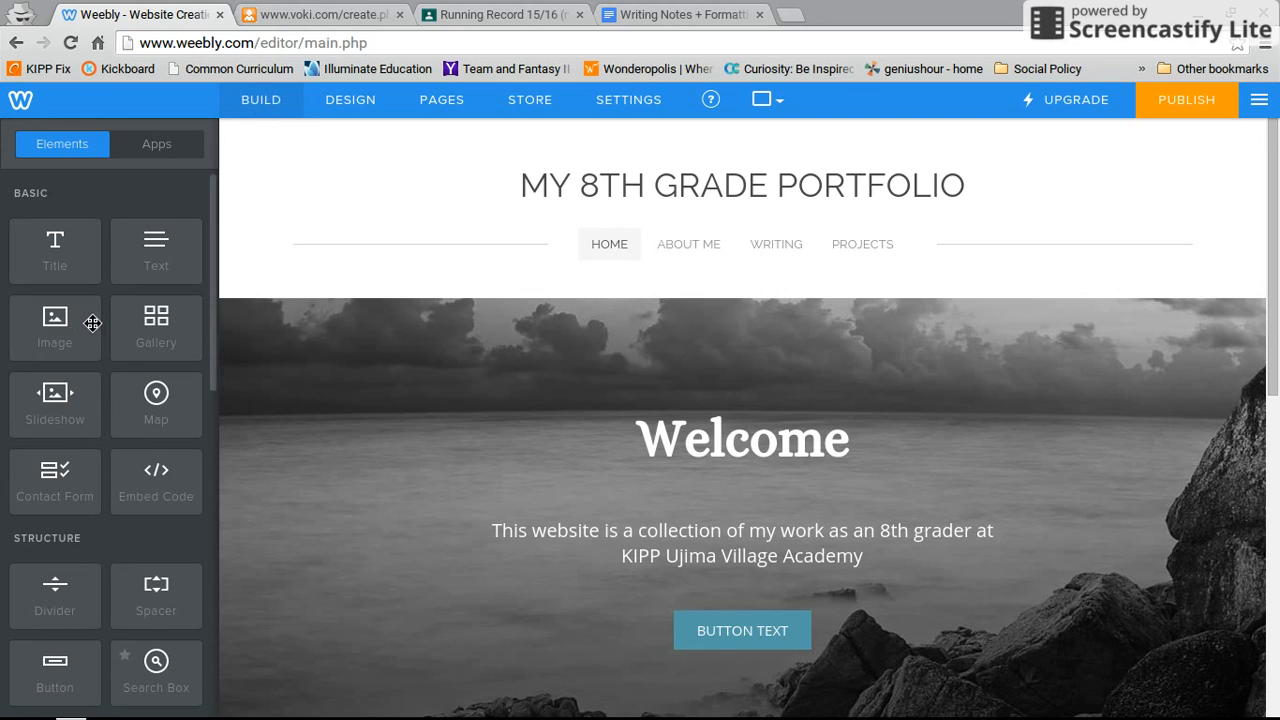
Open the Projects page of the portfolio and look over its content area
{"action": "scroll", "coordinate": [113, 308], "scroll_direction": "down", "scroll_amount": 4}
{"action": "scroll", "coordinate": [113, 308], "scroll_direction": "up", "scroll_amount": 4}
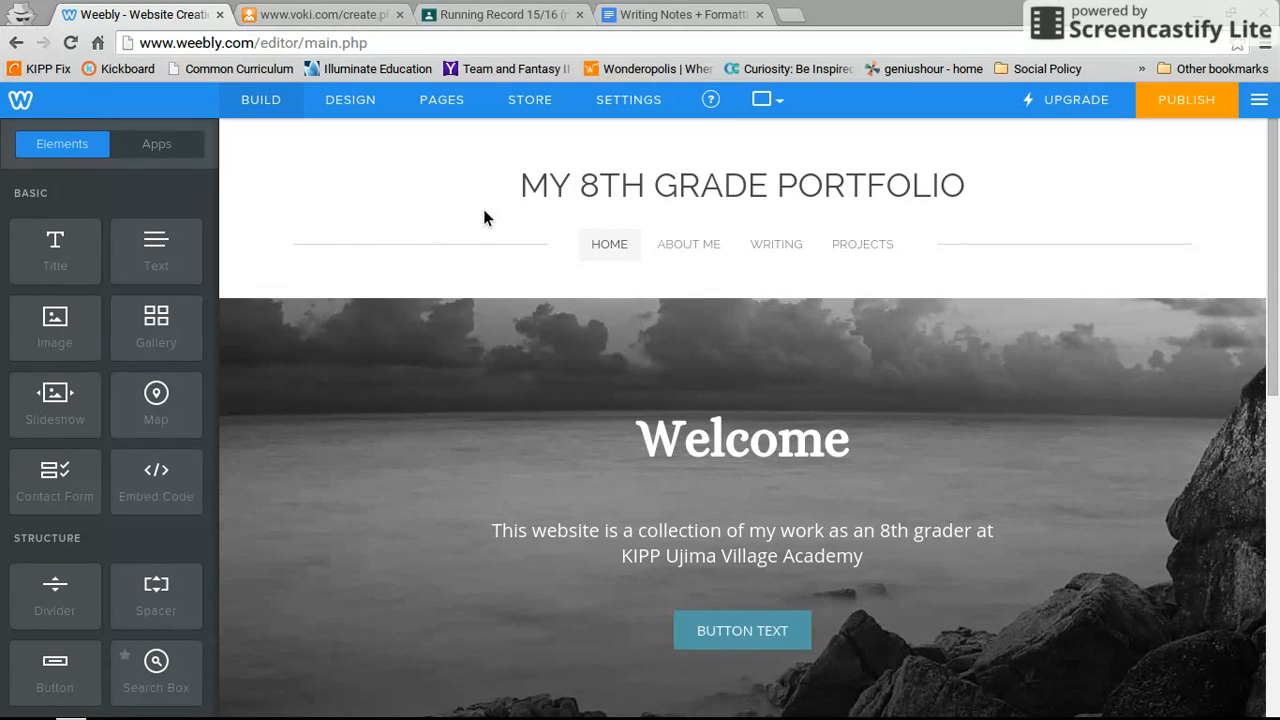
{"action": "left_click", "coordinate": [862, 255]}
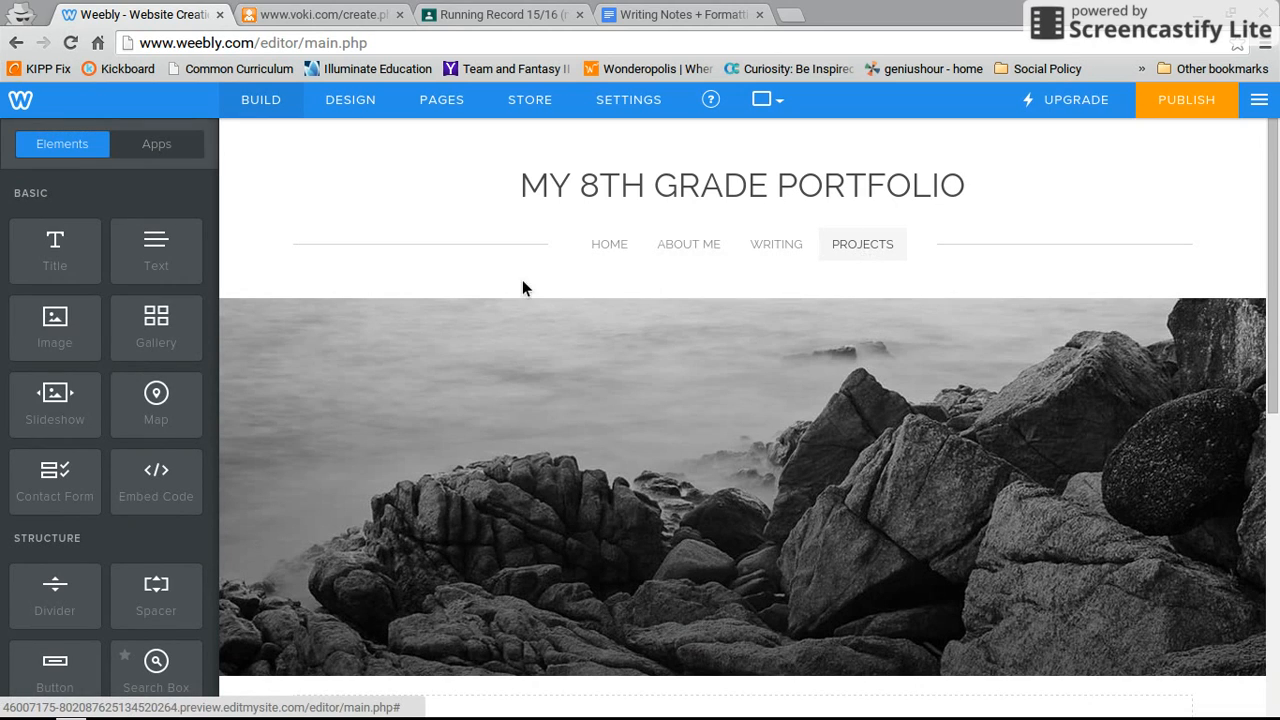
{"action": "scroll", "coordinate": [519, 287], "scroll_direction": "down", "scroll_amount": 4}
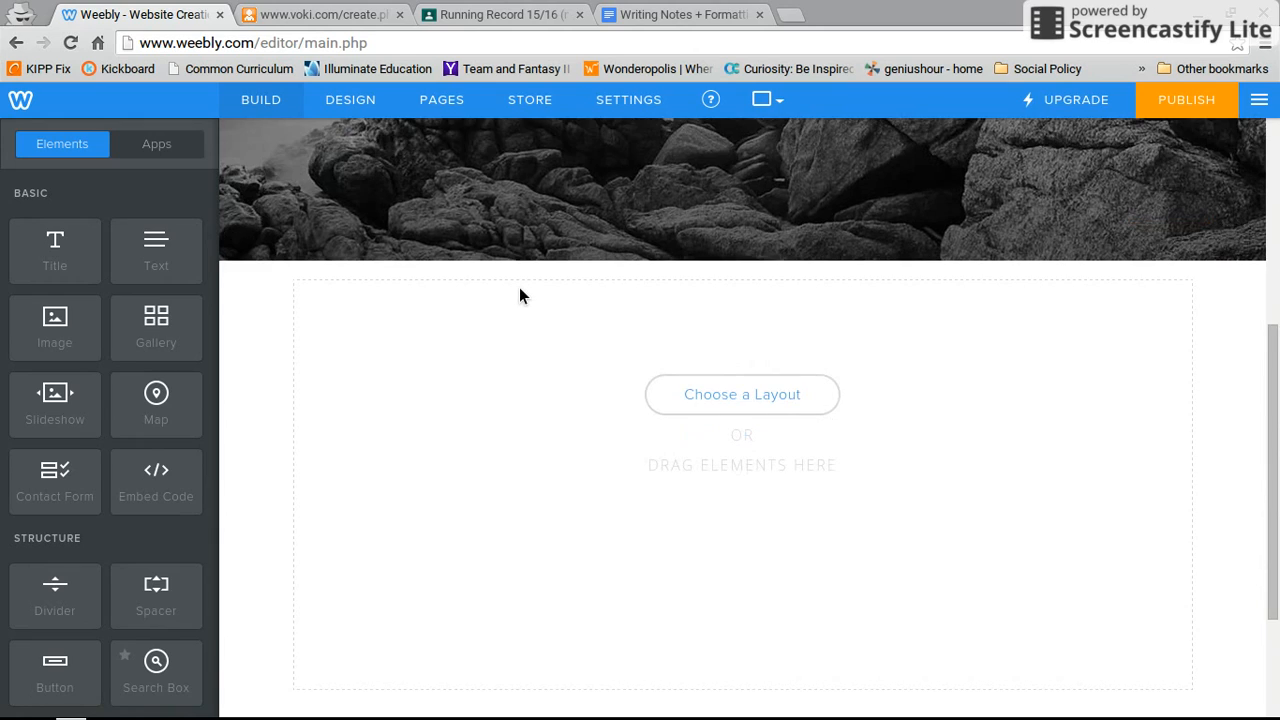
{"action": "scroll", "coordinate": [519, 287], "scroll_direction": "up", "scroll_amount": 2}
{"action": "scroll", "coordinate": [519, 295], "scroll_direction": "up", "scroll_amount": 2}
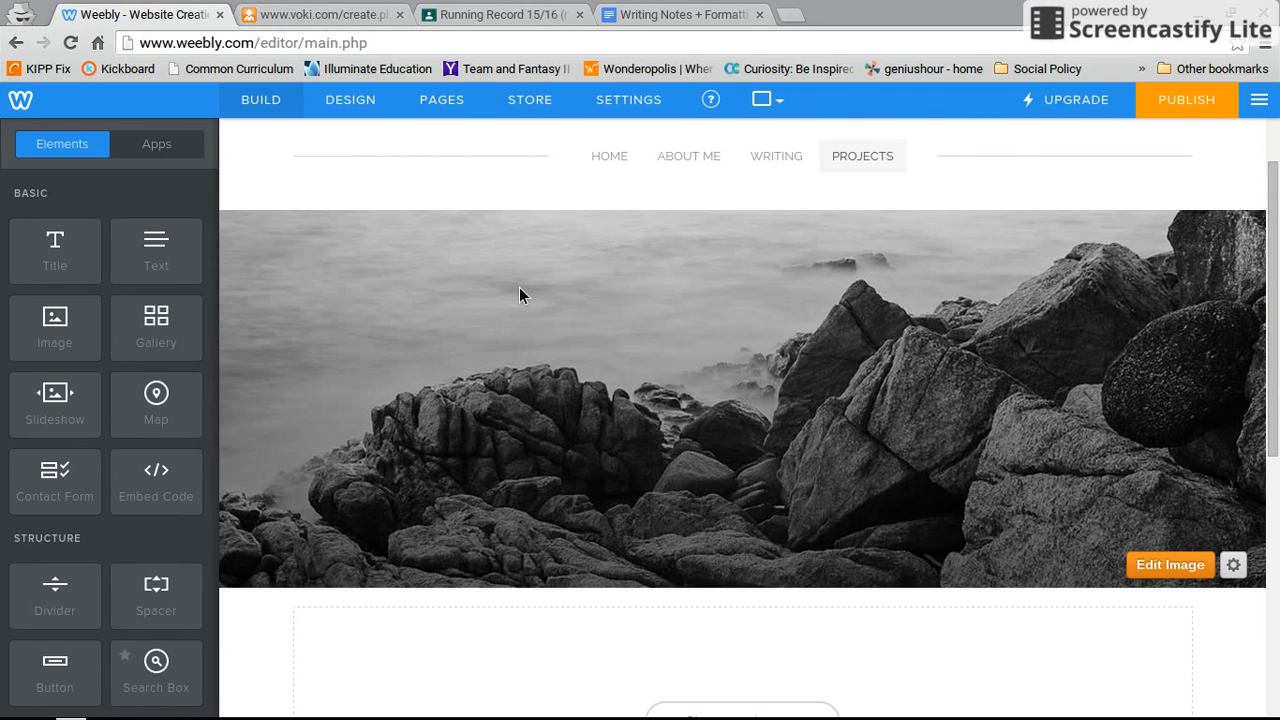
Switch to the Voki creator and confirm the dog character's typed speech "Test Test Test"
{"action": "left_click", "coordinate": [342, 14]}
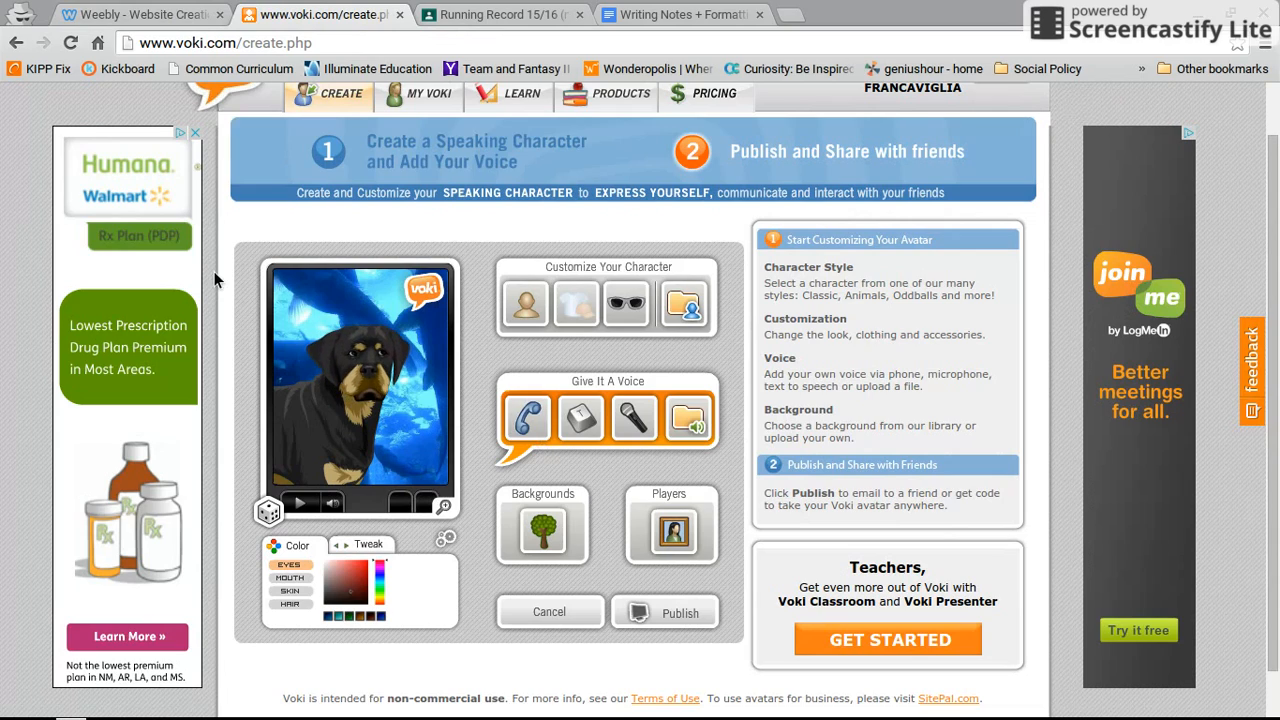
{"action": "left_click", "coordinate": [590, 420]}
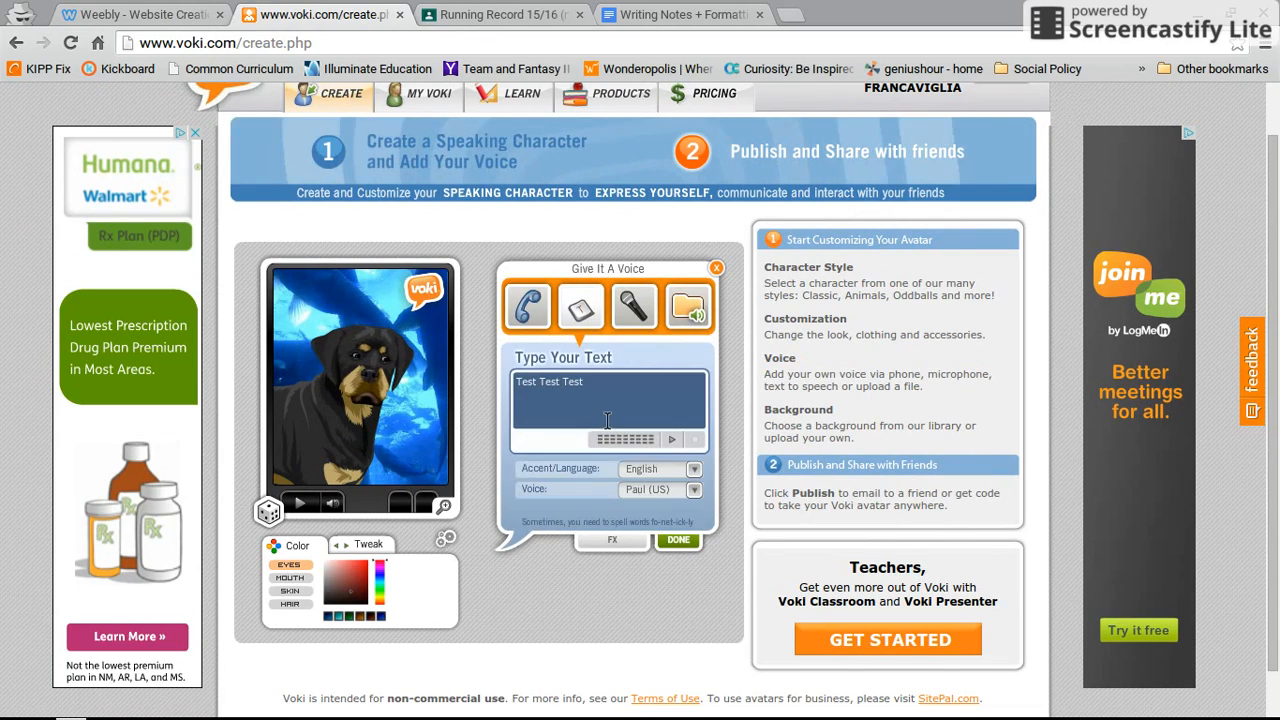
{"action": "left_click", "coordinate": [677, 542]}
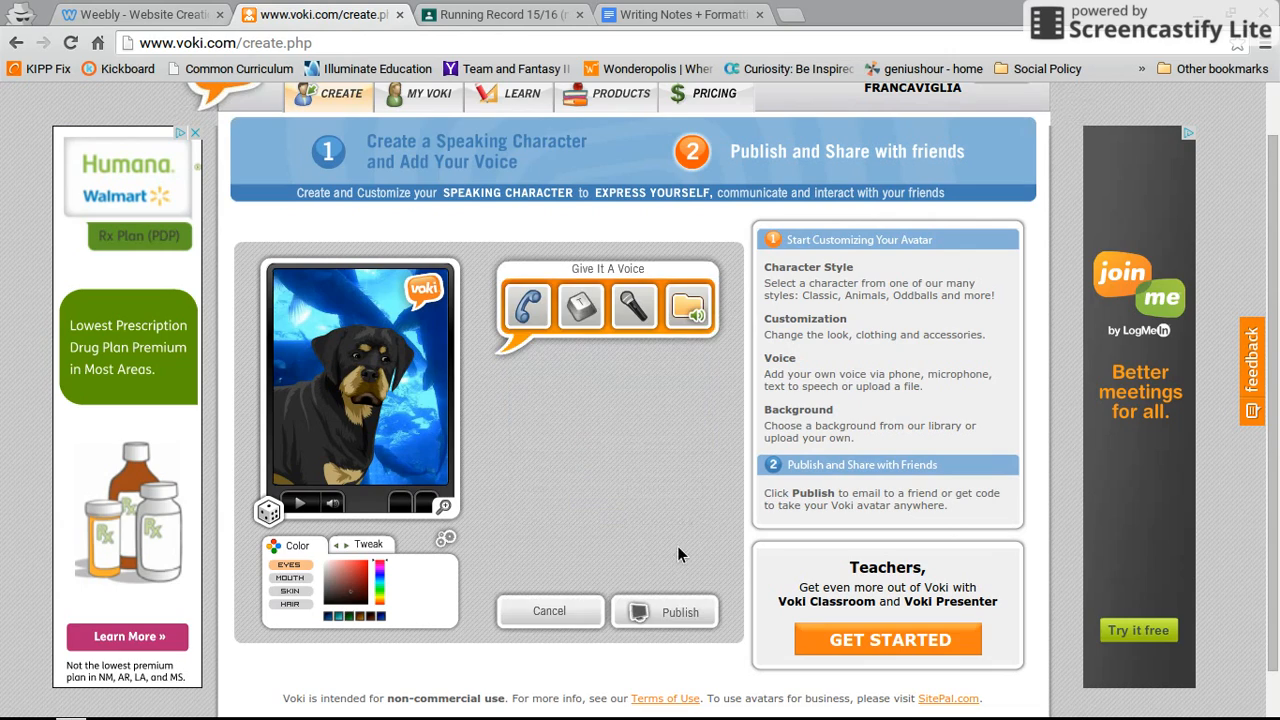
Publish the Voki character, saving the scene under the title "George Washingotn"
{"action": "left_click", "coordinate": [679, 615]}
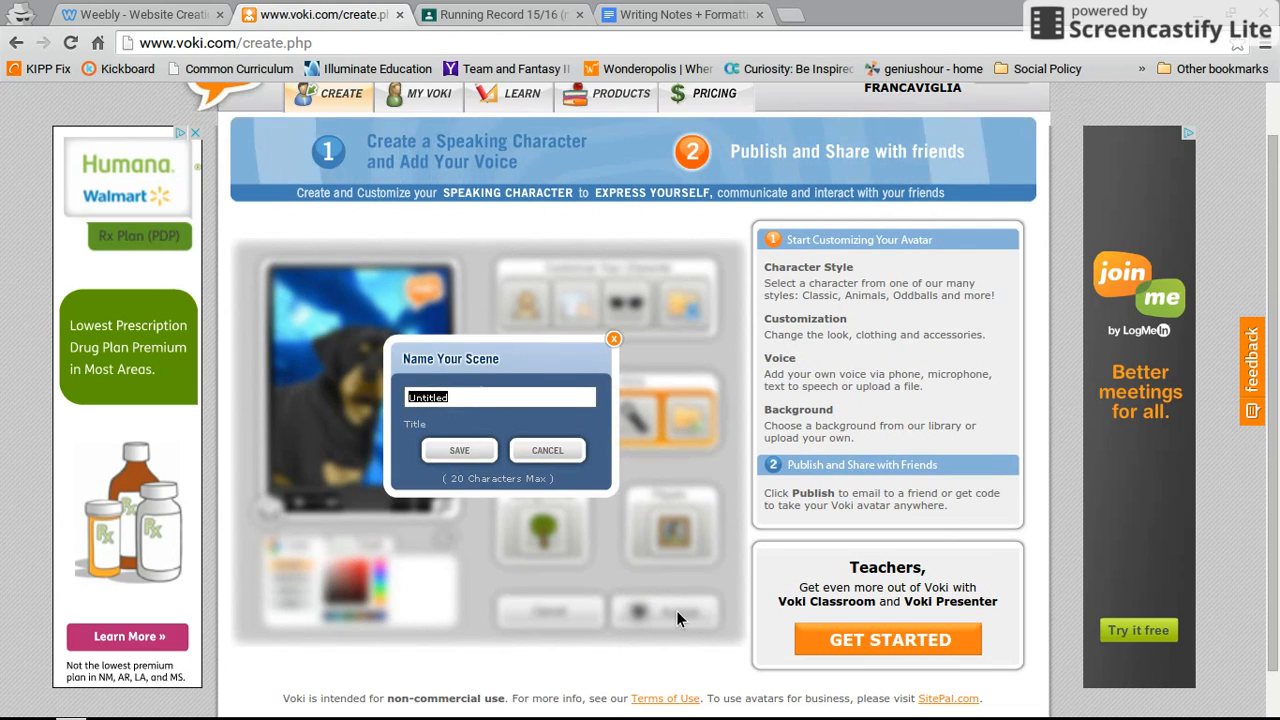
{"action": "type", "text": "Goe"}
{"action": "key", "text": "BackSpace"}
{"action": "key", "text": "BackSpace"}
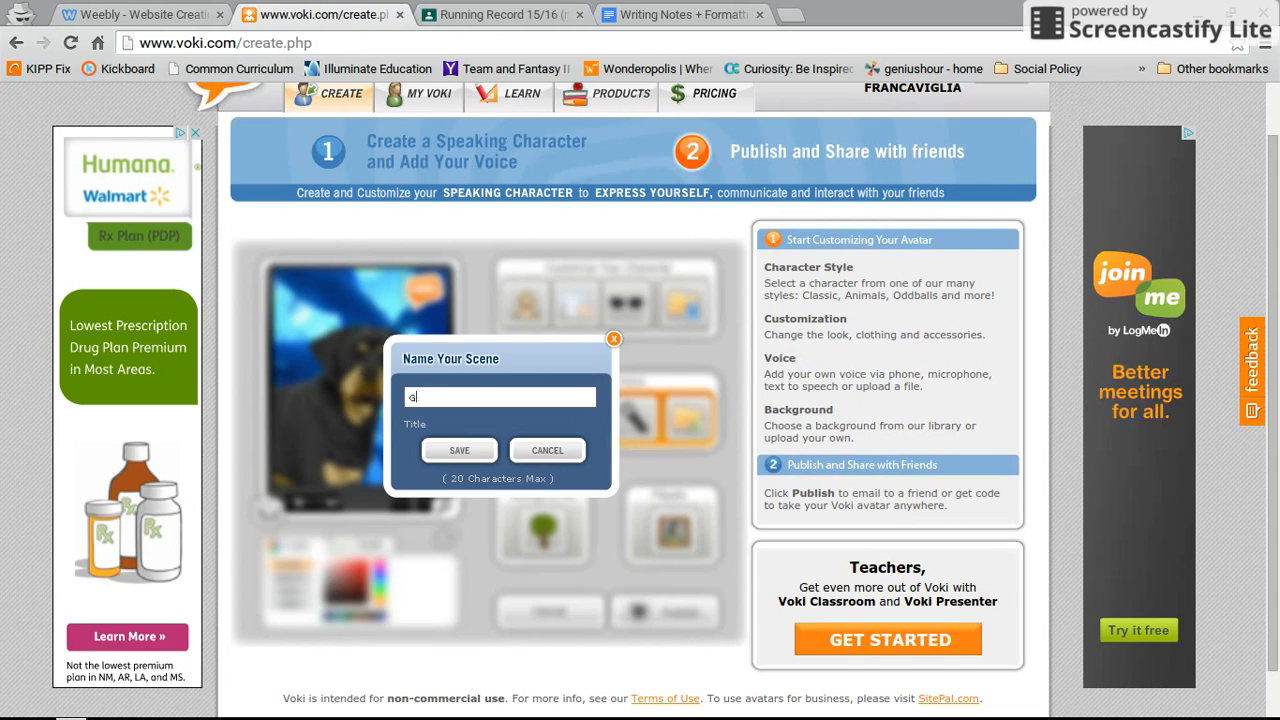
{"action": "type", "text": "eorge Washingotn"}
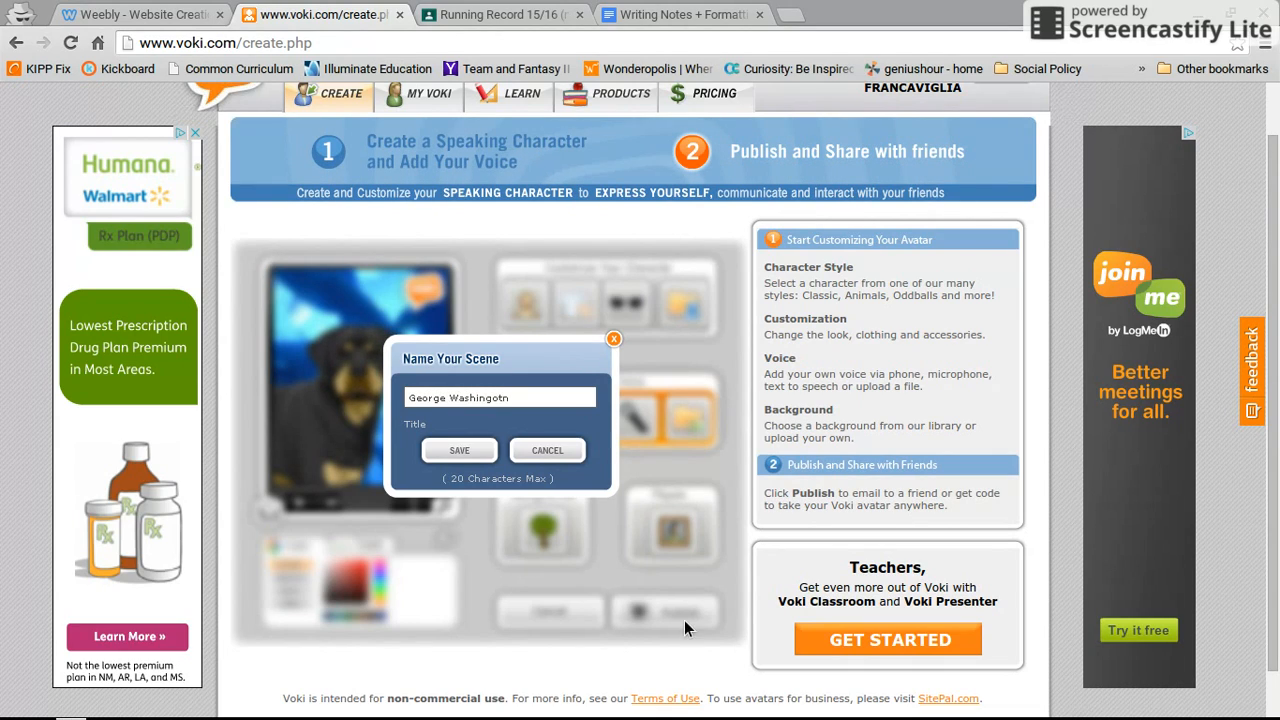
{"action": "left_click", "coordinate": [472, 447]}
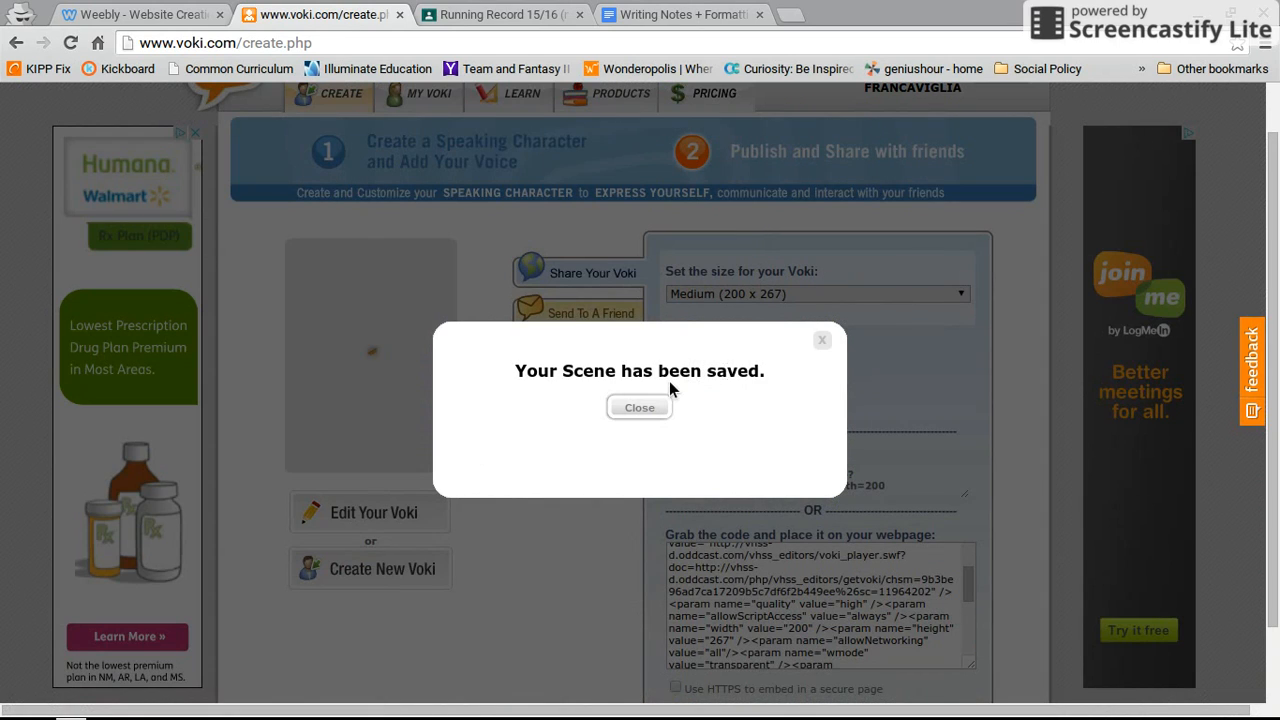
{"action": "left_click", "coordinate": [643, 406]}
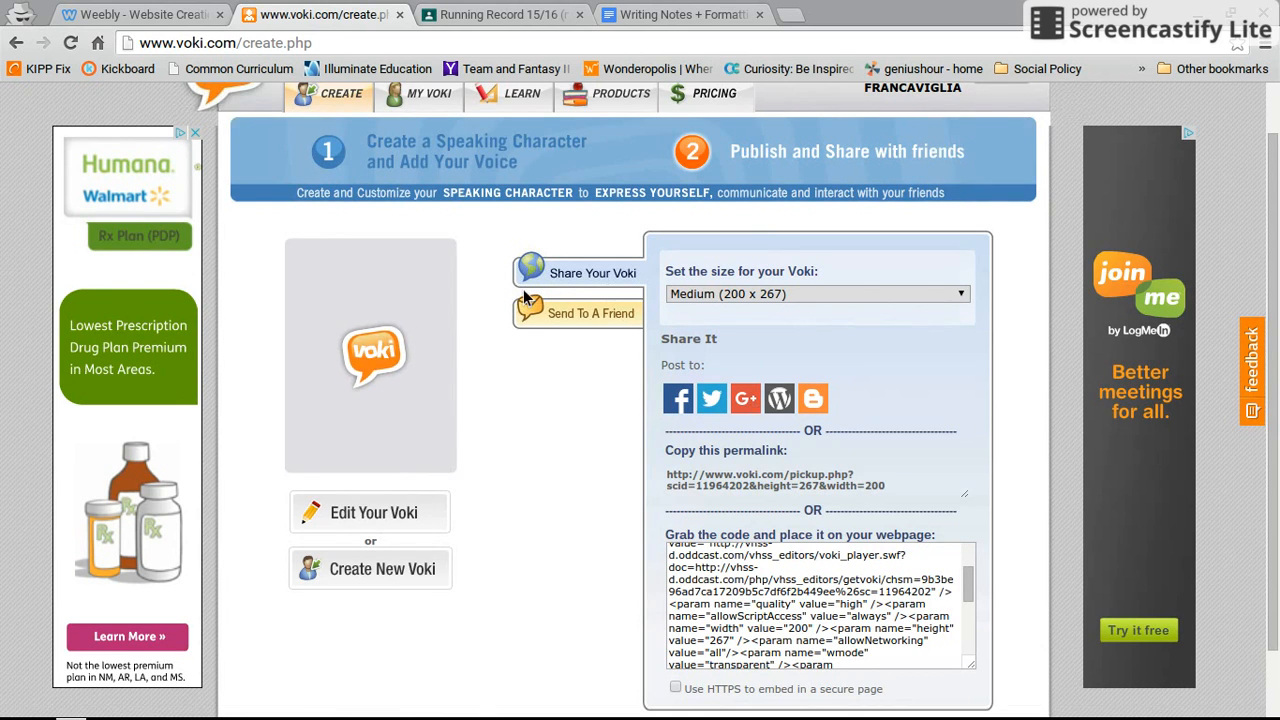
Copy the full webpage embed code of the published Voki
{"action": "scroll", "coordinate": [458, 330], "scroll_direction": "down", "scroll_amount": 2}
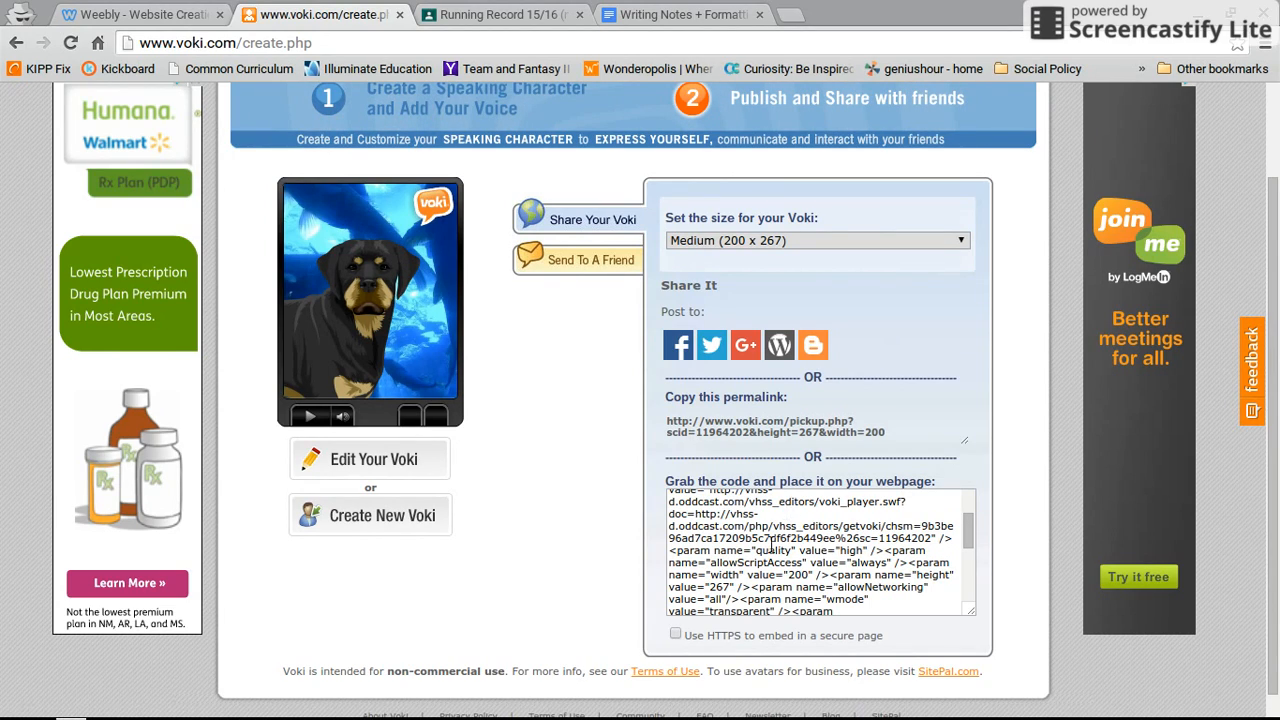
{"action": "left_click", "coordinate": [774, 548]}
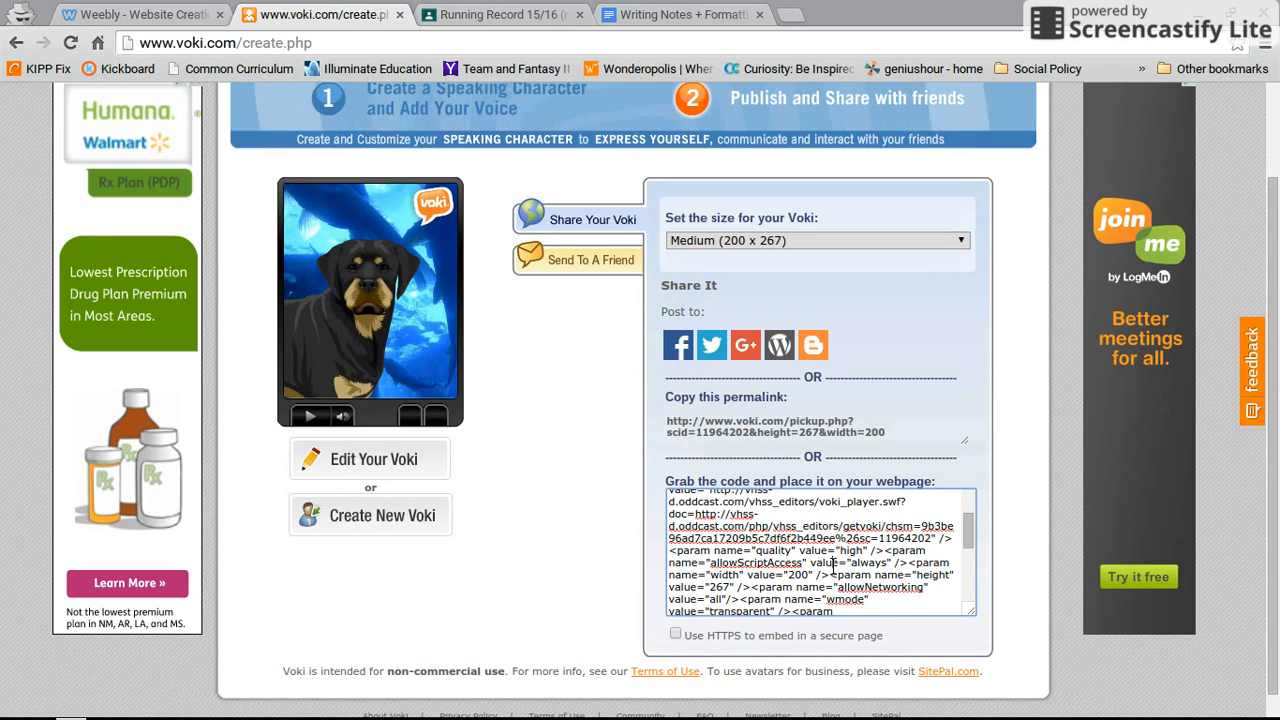
{"action": "key", "text": "ctrl+a"}
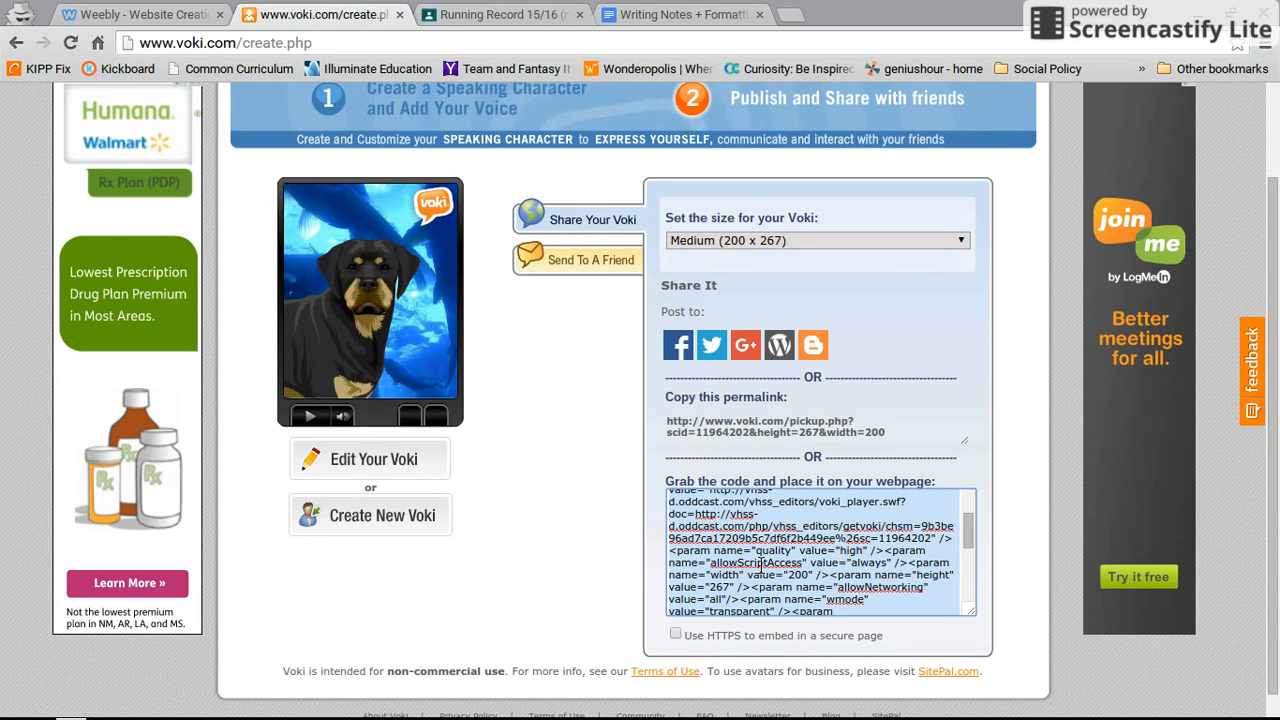
Return to the Weebly editor and add an Embed Code element to the Projects page's empty content area
{"action": "left_click", "coordinate": [121, 12]}
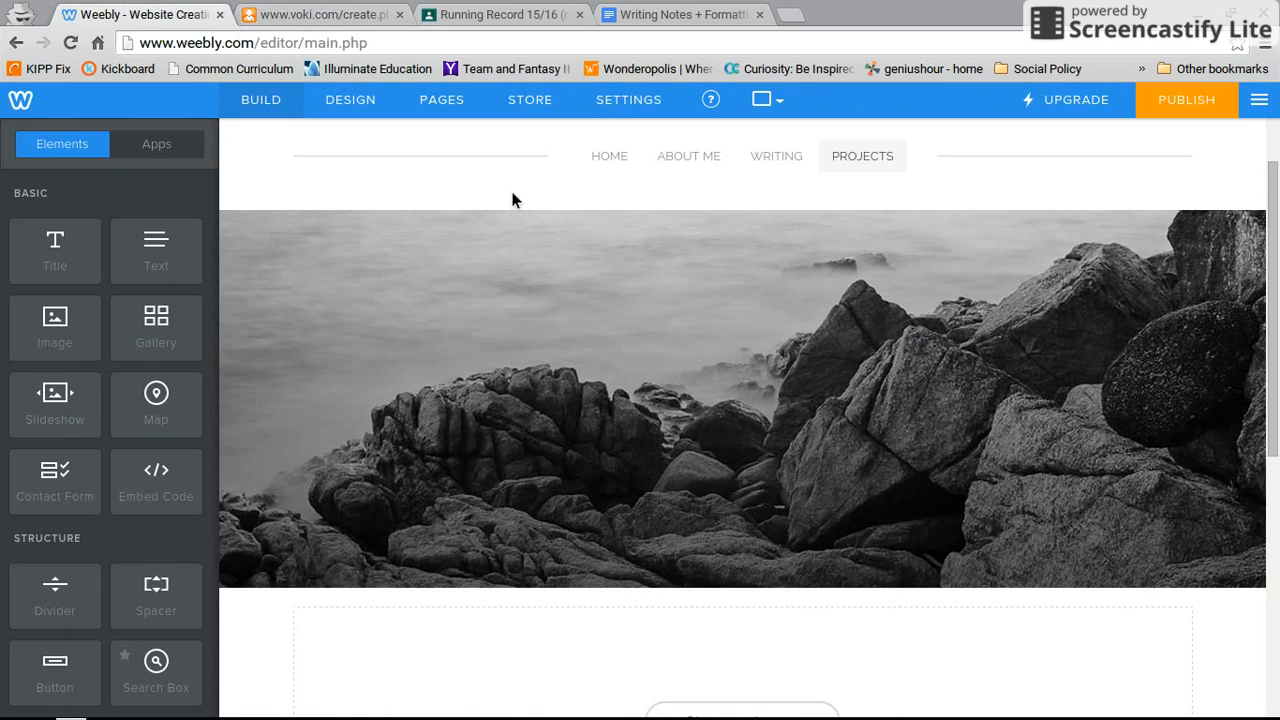
{"action": "scroll", "coordinate": [478, 350], "scroll_direction": "down", "scroll_amount": 3}
{"action": "scroll", "coordinate": [478, 345], "scroll_direction": "up", "scroll_amount": 1}
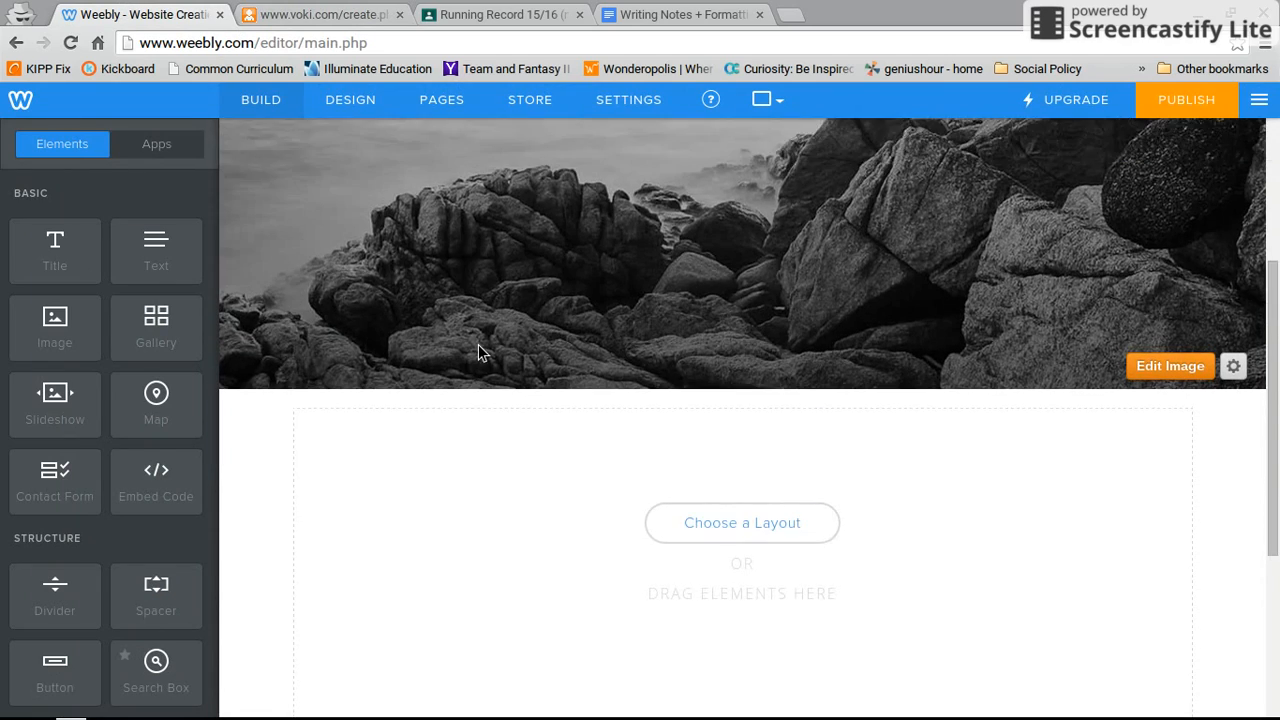
{"action": "scroll", "coordinate": [478, 345], "scroll_direction": "down", "scroll_amount": 1}
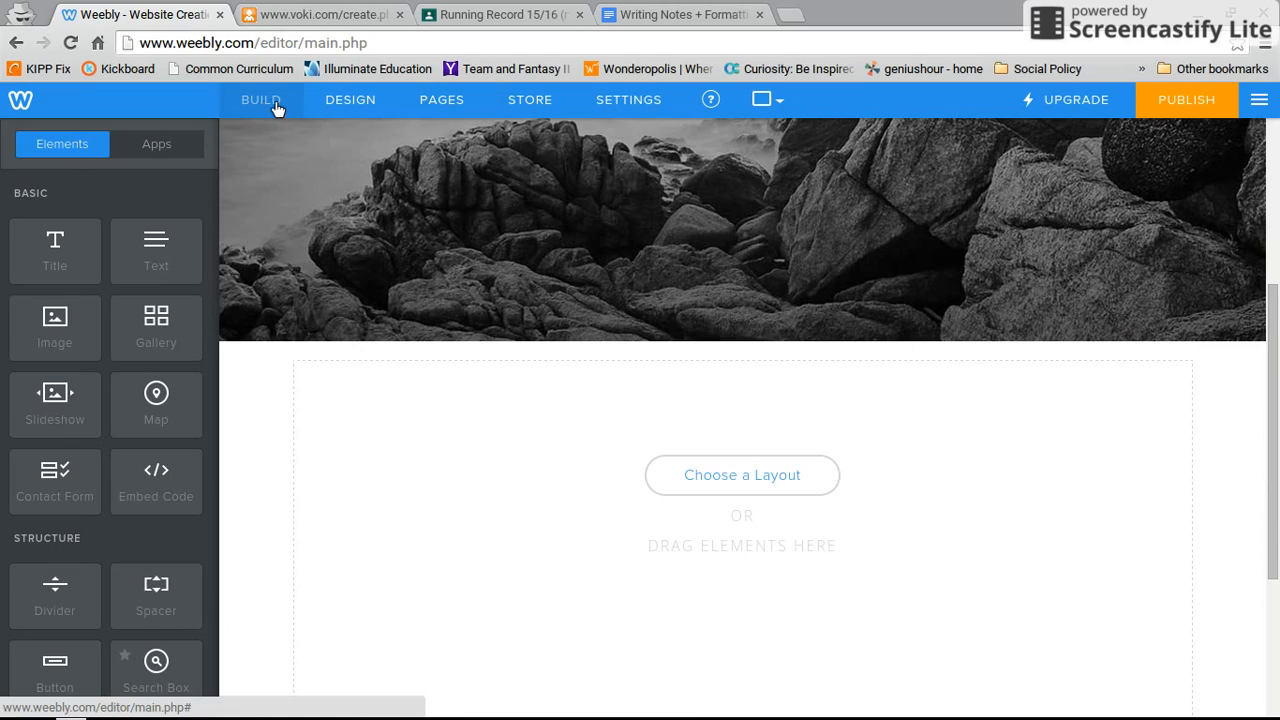
{"action": "scroll", "coordinate": [115, 342], "scroll_direction": "down", "scroll_amount": 3}
{"action": "scroll", "coordinate": [116, 335], "scroll_direction": "down", "scroll_amount": 2}
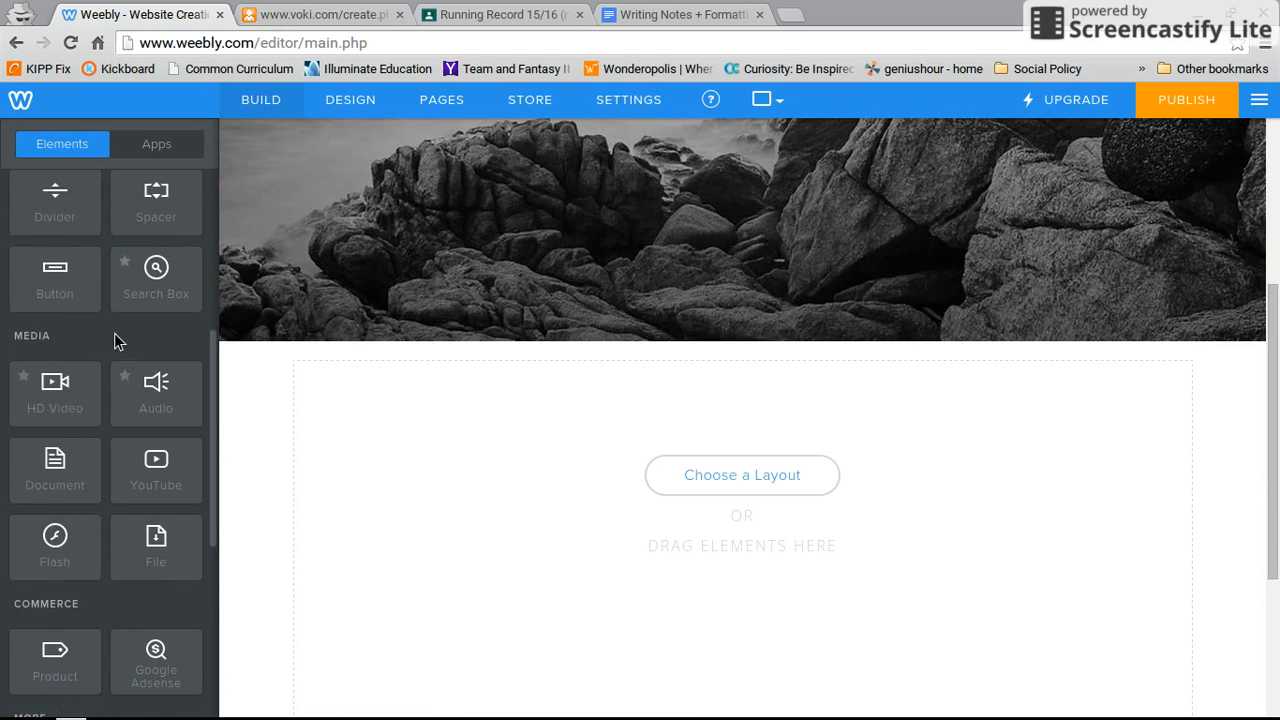
{"action": "scroll", "coordinate": [116, 335], "scroll_direction": "up", "scroll_amount": 5}
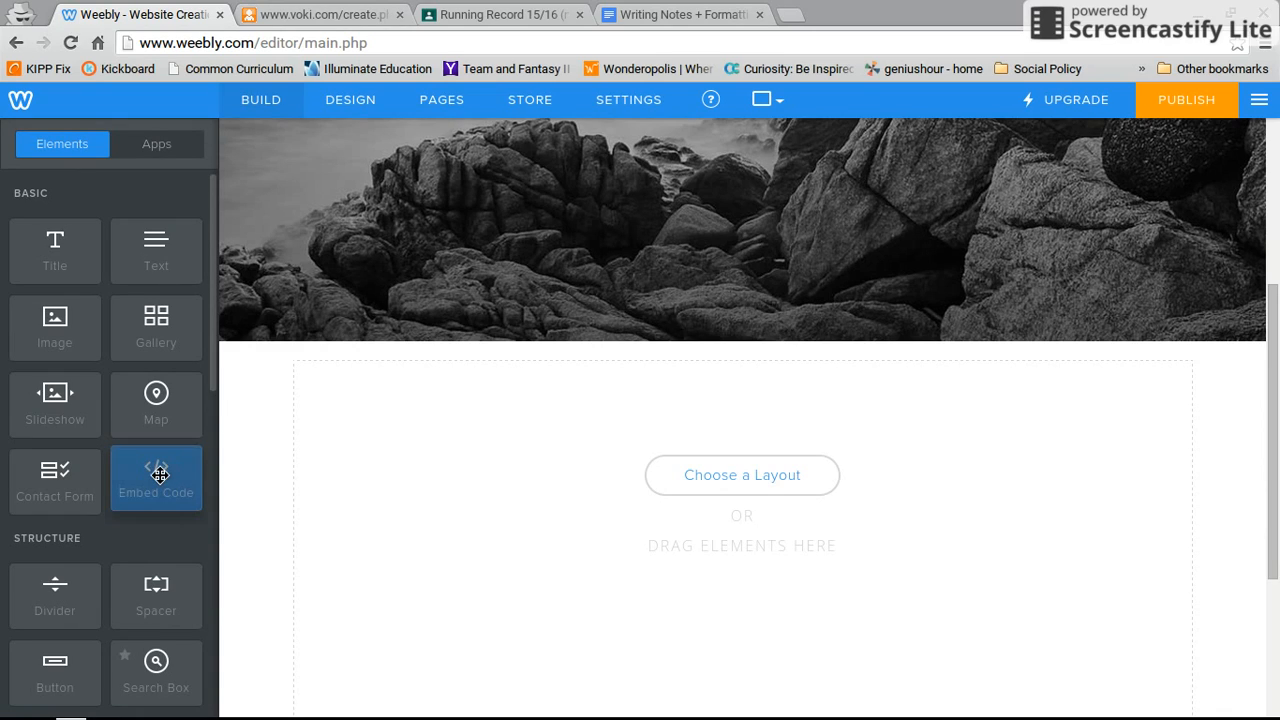
{"action": "left_click_drag", "start_coordinate": [157, 494], "coordinate": [729, 409]}
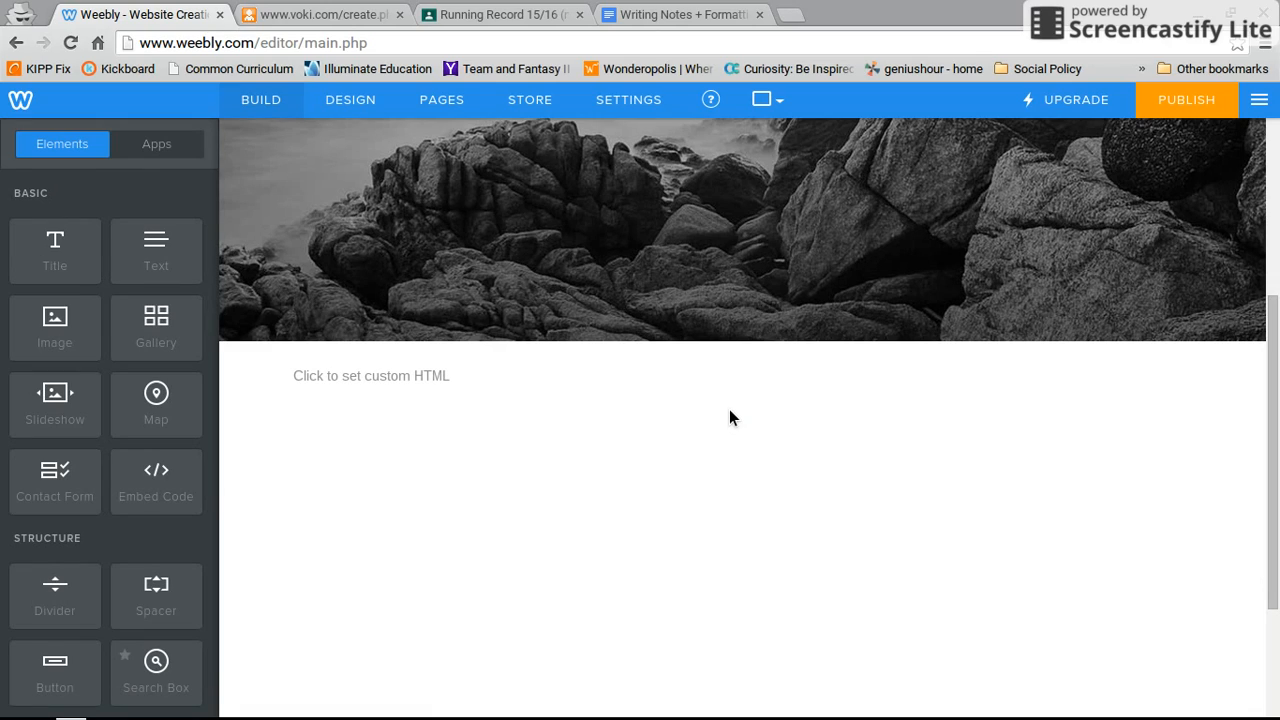
Replace the embed element's placeholder with the copied Voki embed code and set its position to centered
{"action": "left_click", "coordinate": [434, 376]}
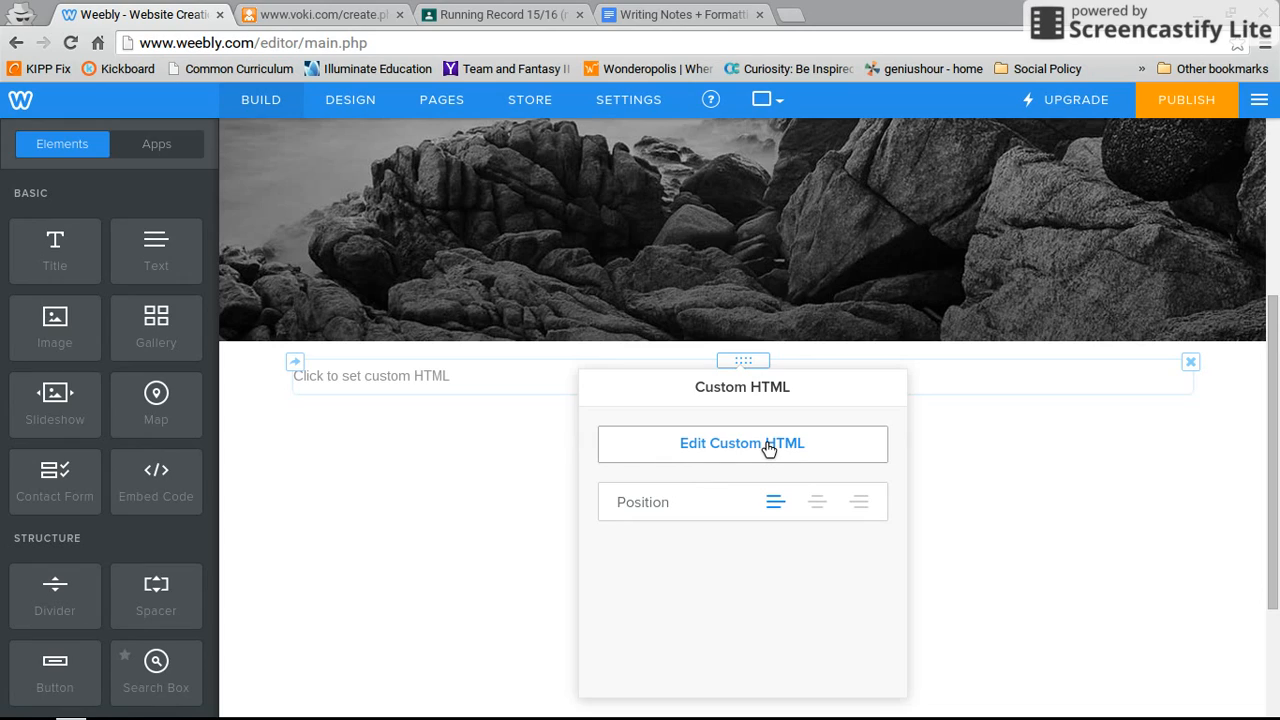
{"action": "left_click", "coordinate": [768, 444]}
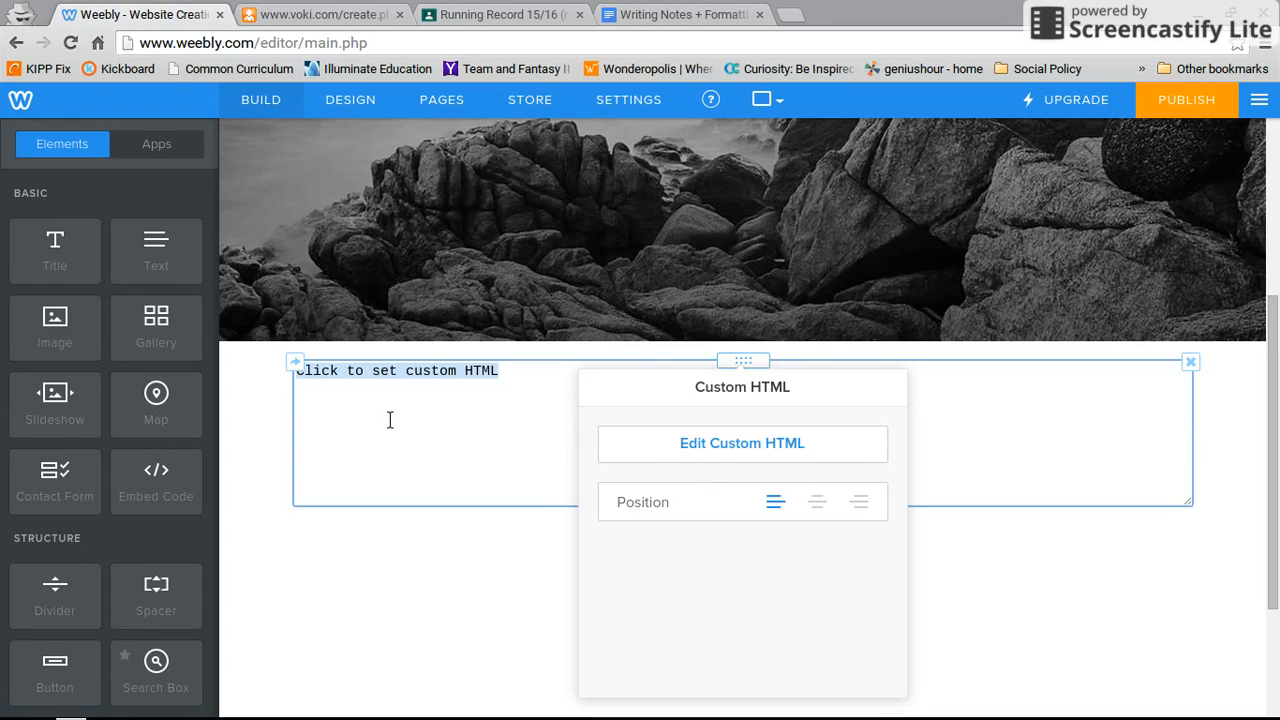
{"action": "left_click", "coordinate": [320, 14]}
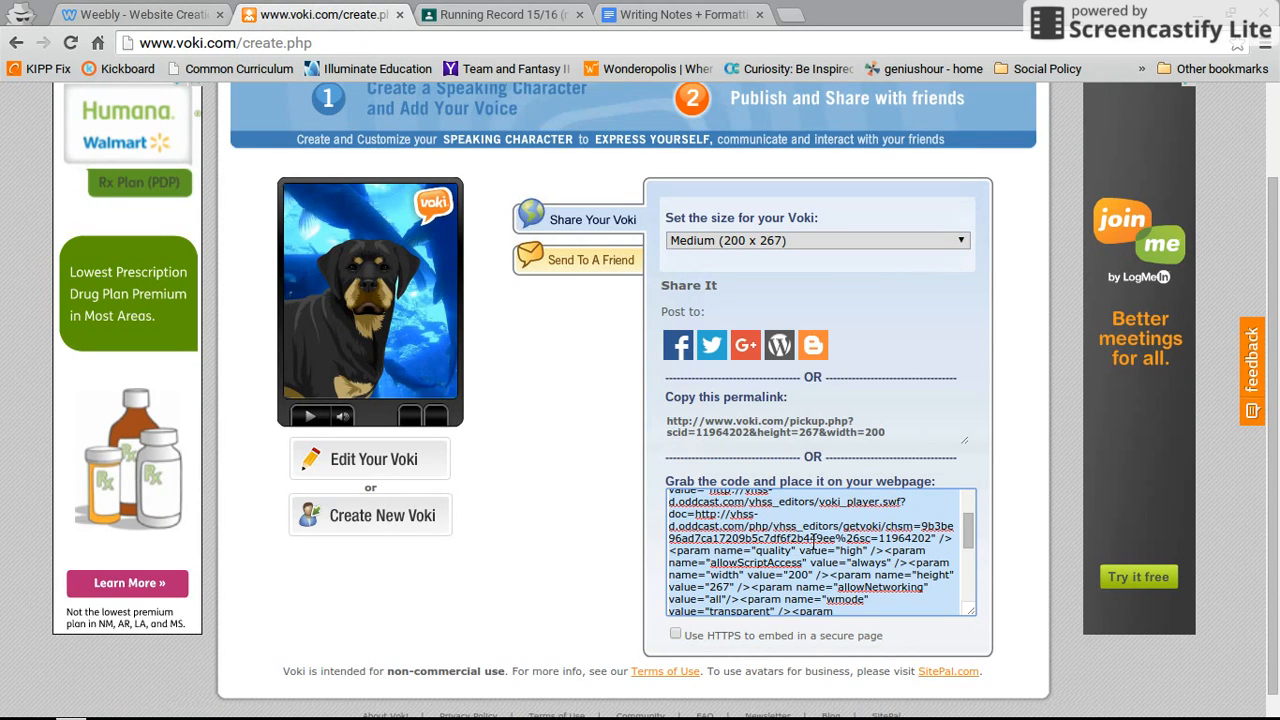
{"action": "left_click", "coordinate": [150, 14]}
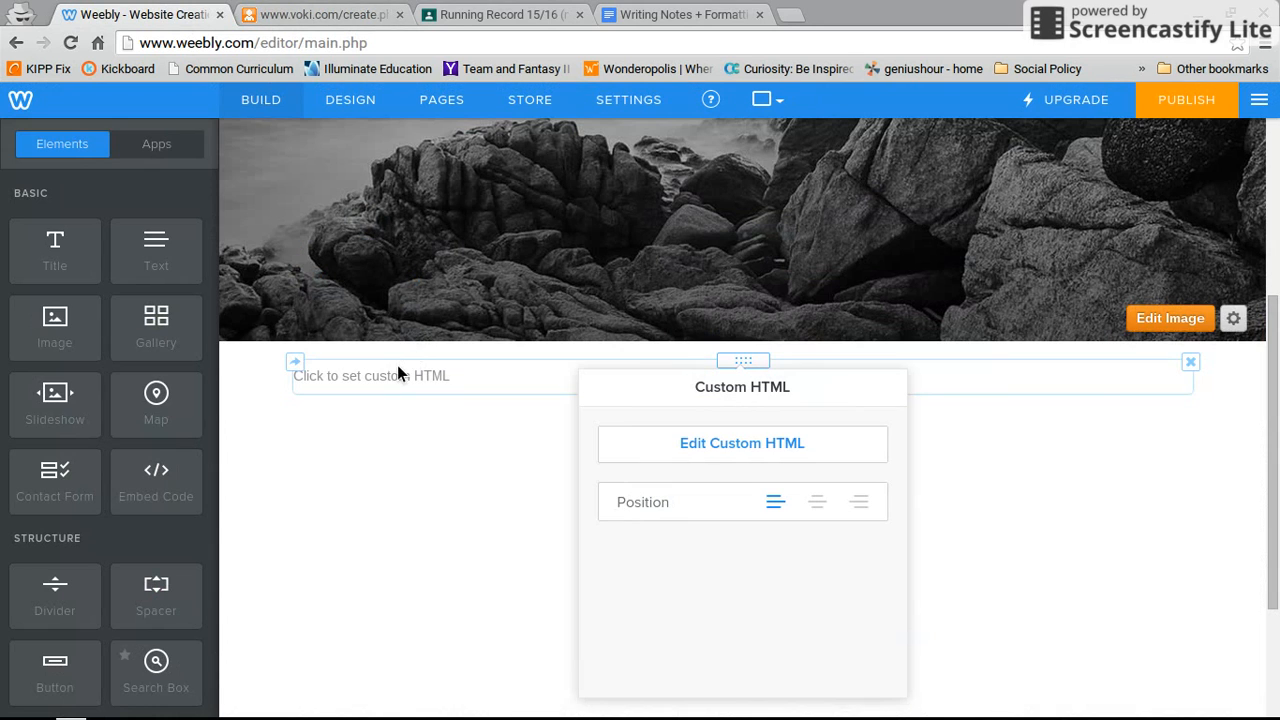
{"action": "left_click", "coordinate": [723, 451]}
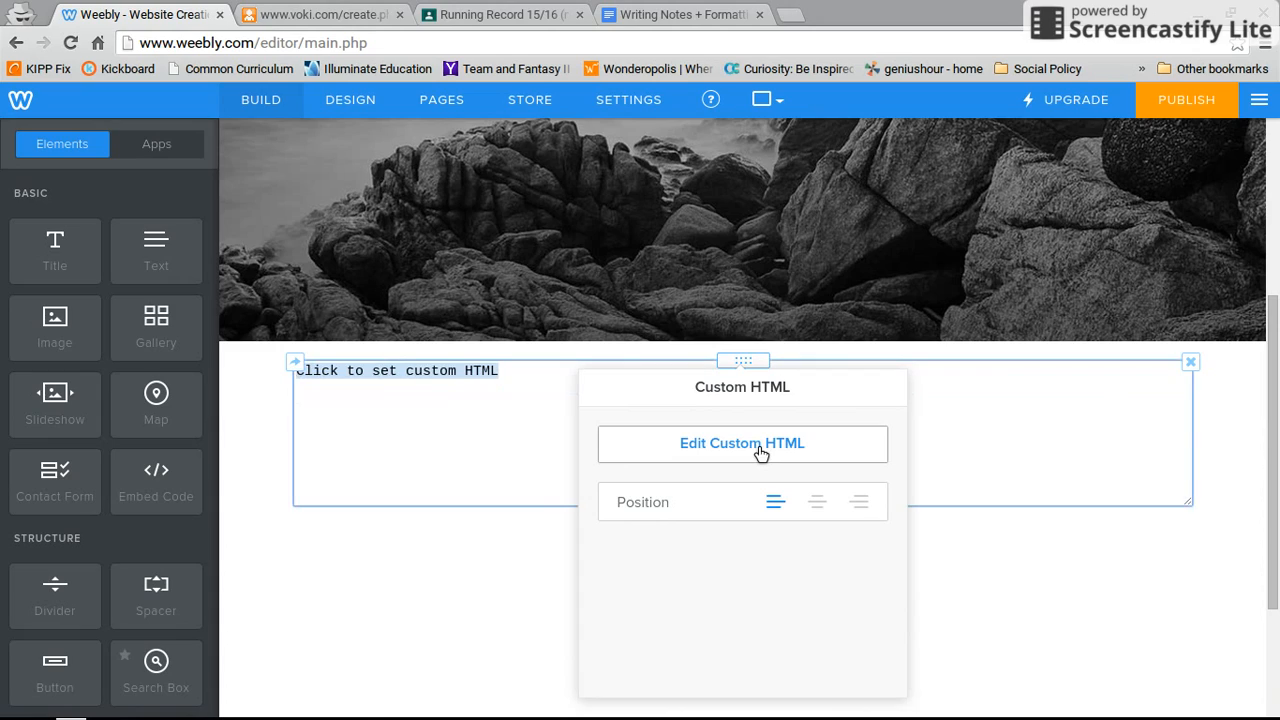
{"action": "key", "text": "ctrl+v"}
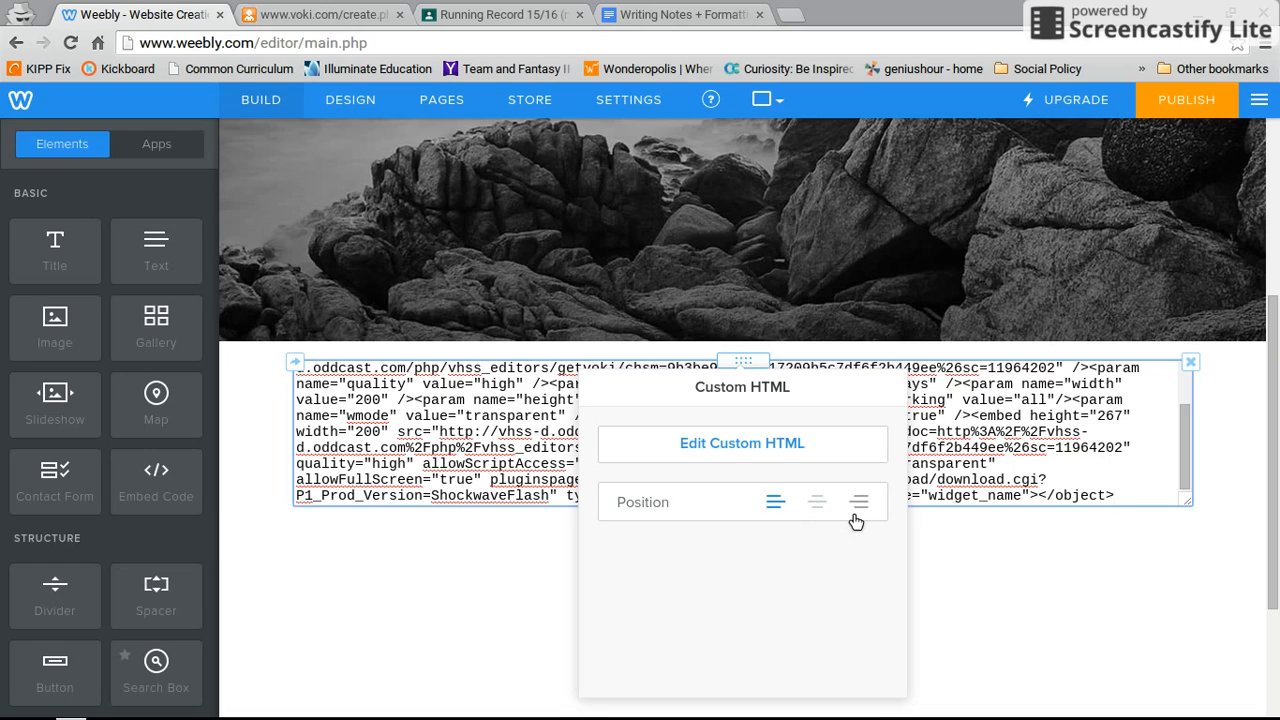
{"action": "left_click", "coordinate": [815, 508]}
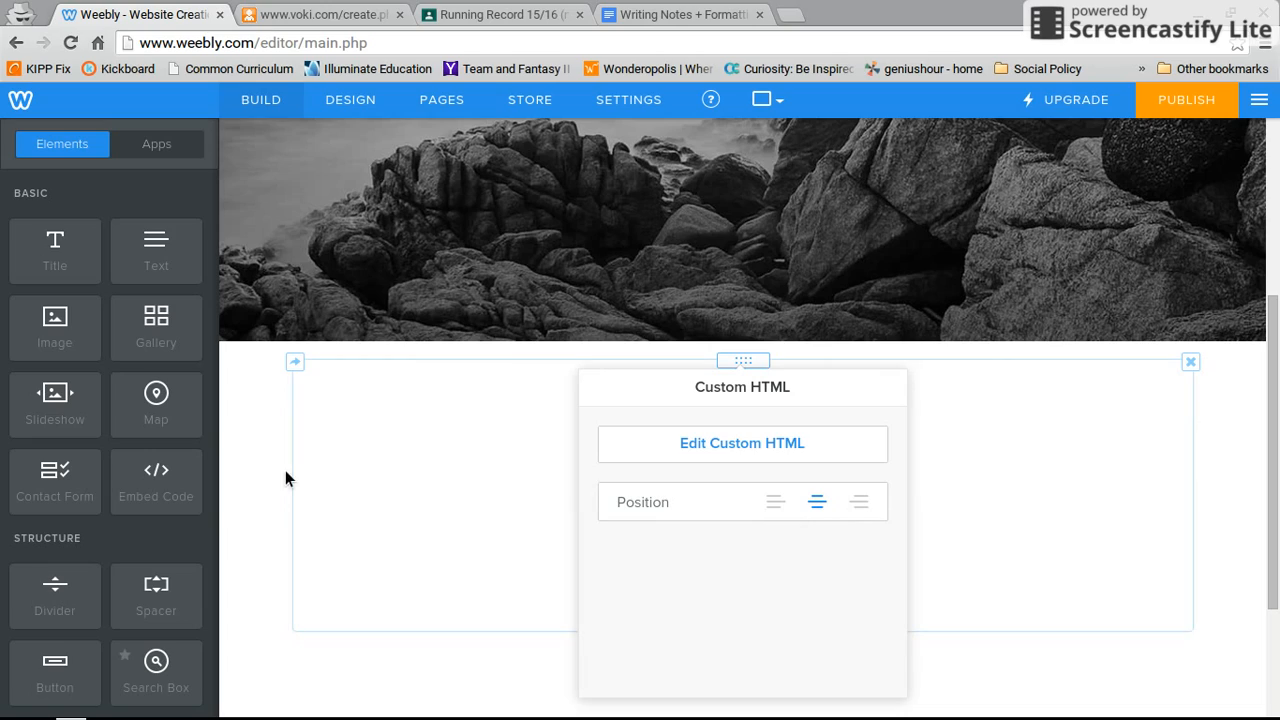
{"action": "left_click", "coordinate": [249, 478]}
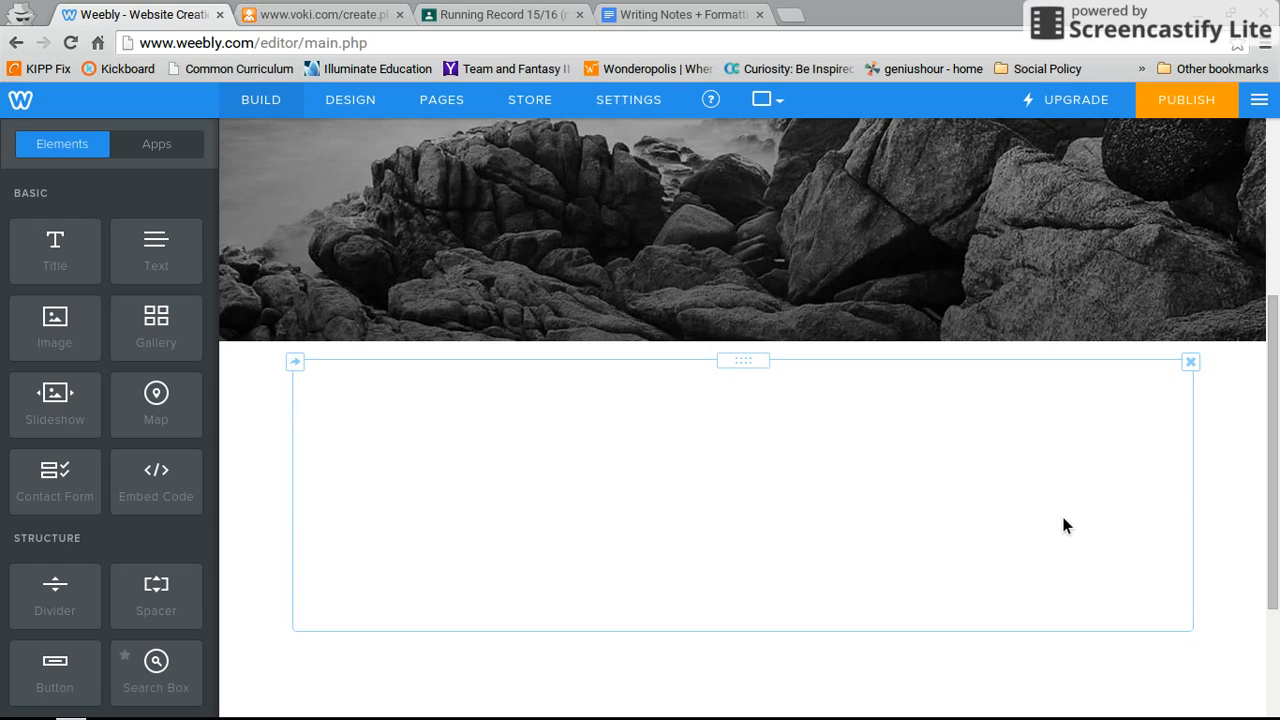
Add a Text element above the Voki embed on the Projects page, reading "This is my Voki about George Washington."
{"action": "scroll", "coordinate": [847, 427], "scroll_direction": "down", "scroll_amount": 1}
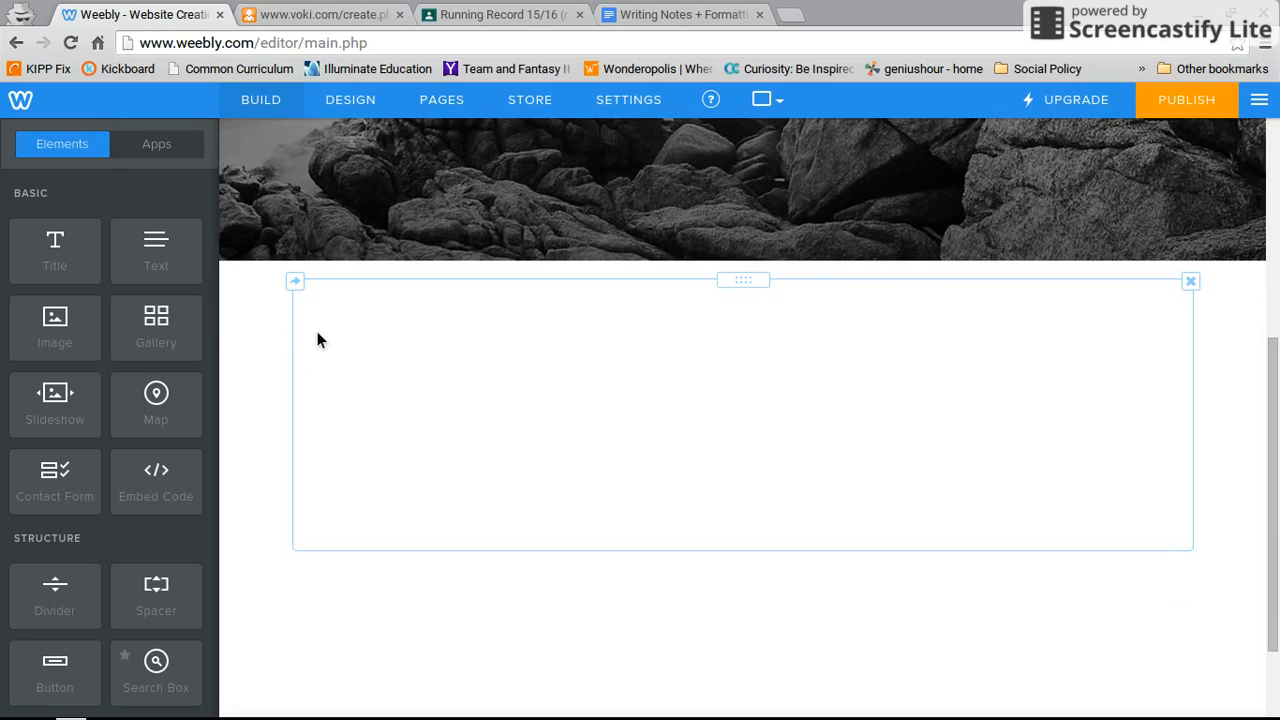
{"action": "left_click_drag", "start_coordinate": [144, 244], "coordinate": [508, 323]}
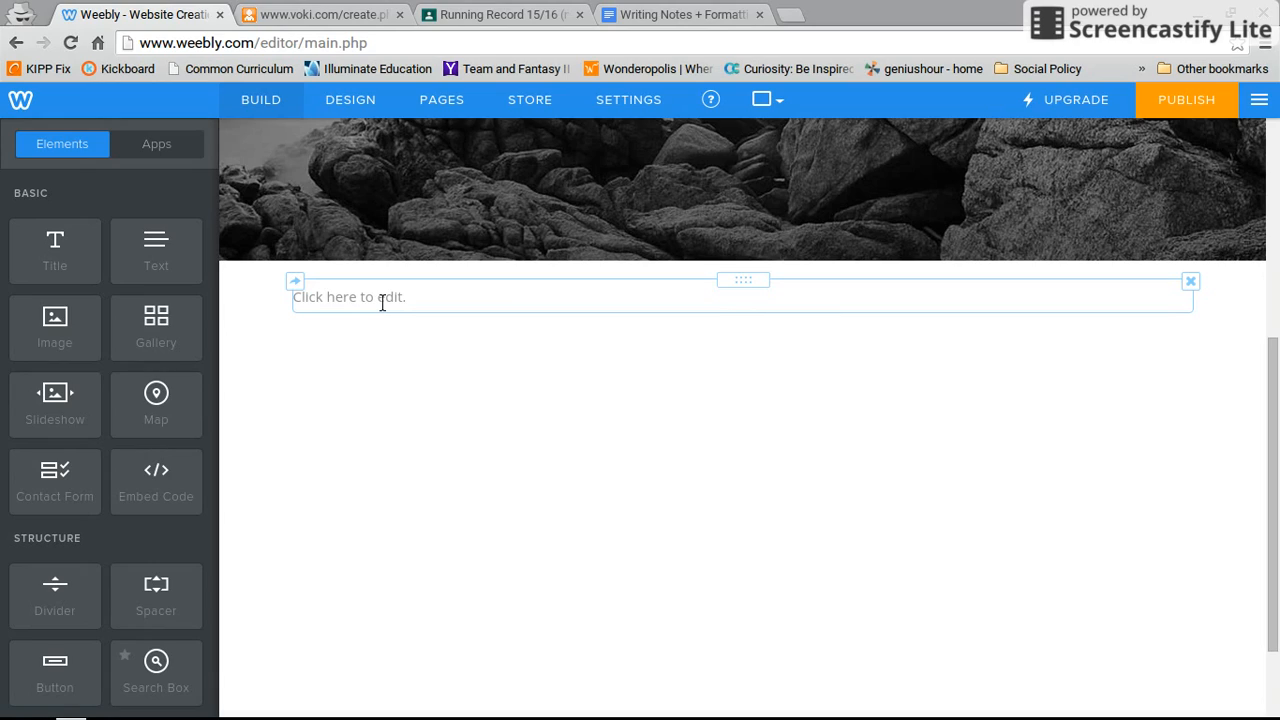
{"action": "left_click", "coordinate": [382, 302]}
{"action": "type", "text": "This"}
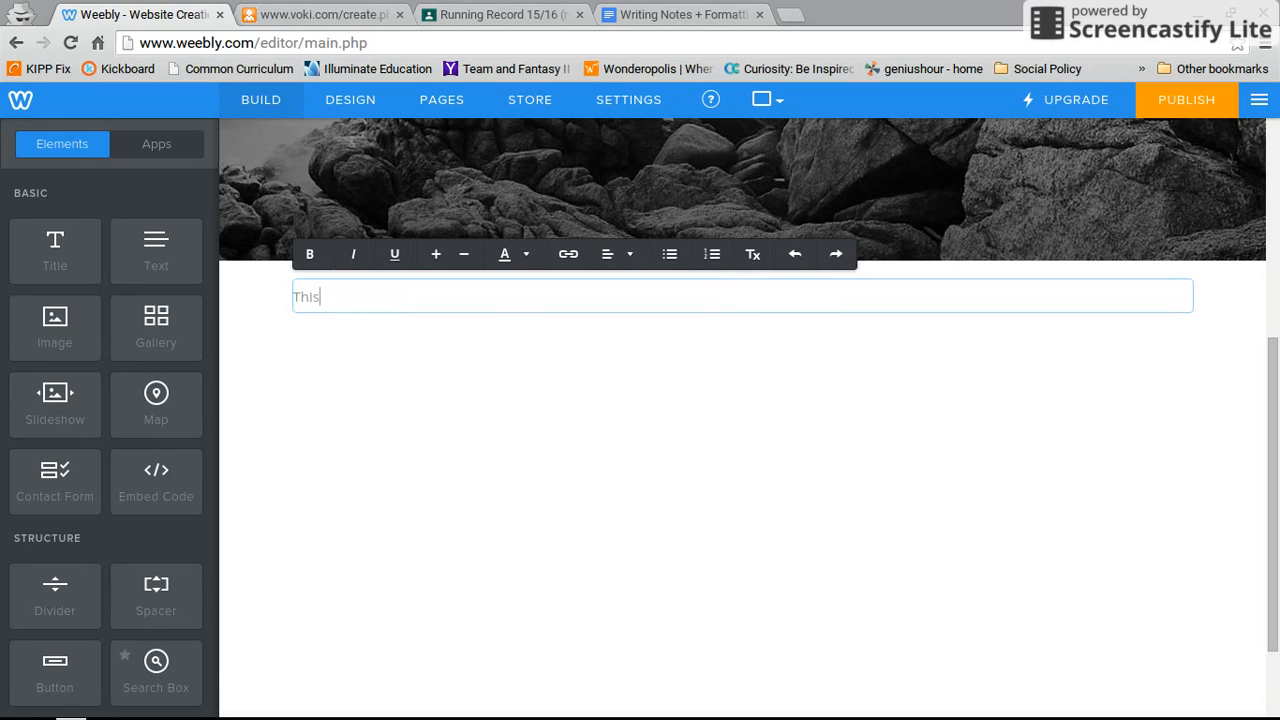
{"action": "type", "text": " is my Voki about Ge"}
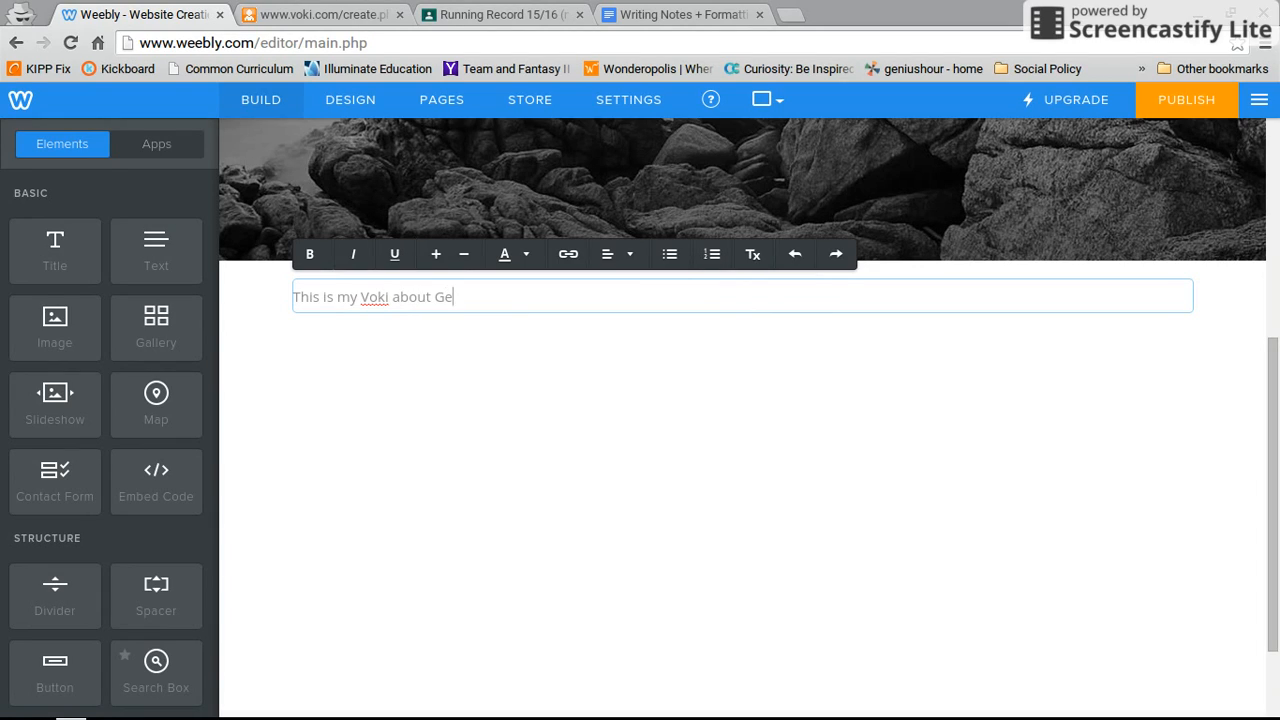
{"action": "type", "text": "orge WAshington."}
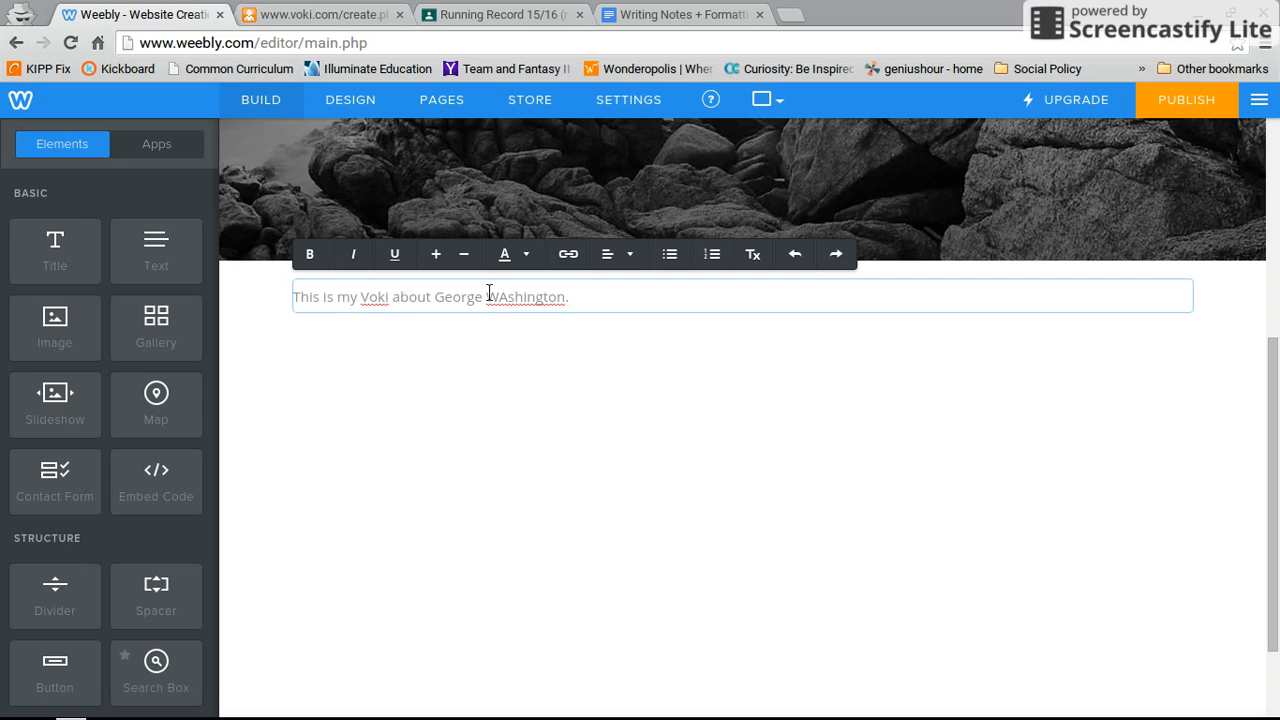
{"action": "left_click", "coordinate": [504, 294]}
{"action": "key", "text": "BackSpace"}
{"action": "type", "text": "a"}
Extend the description with "This project was a fake eulogy for his funeral. We talked about his precedents."
{"action": "left_click", "coordinate": [598, 298]}
{"action": "type", "text": "This projec"}
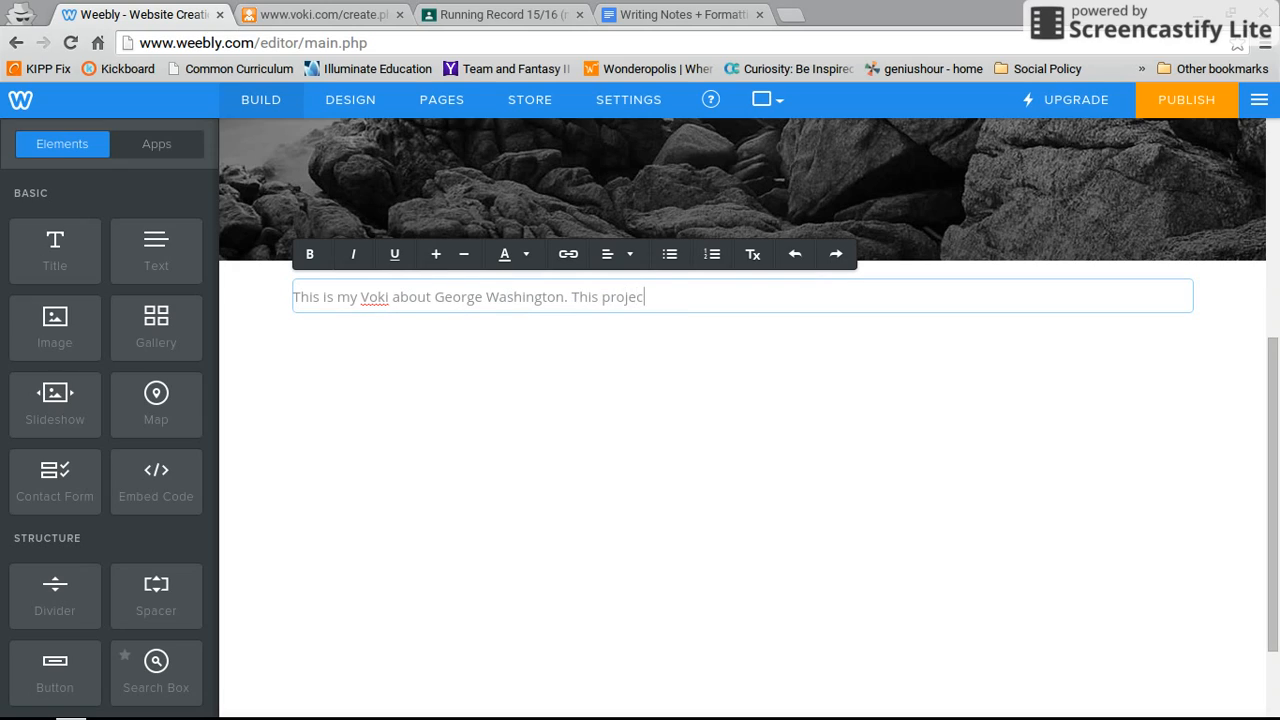
{"action": "type", "text": "t was a fake eulogy f"}
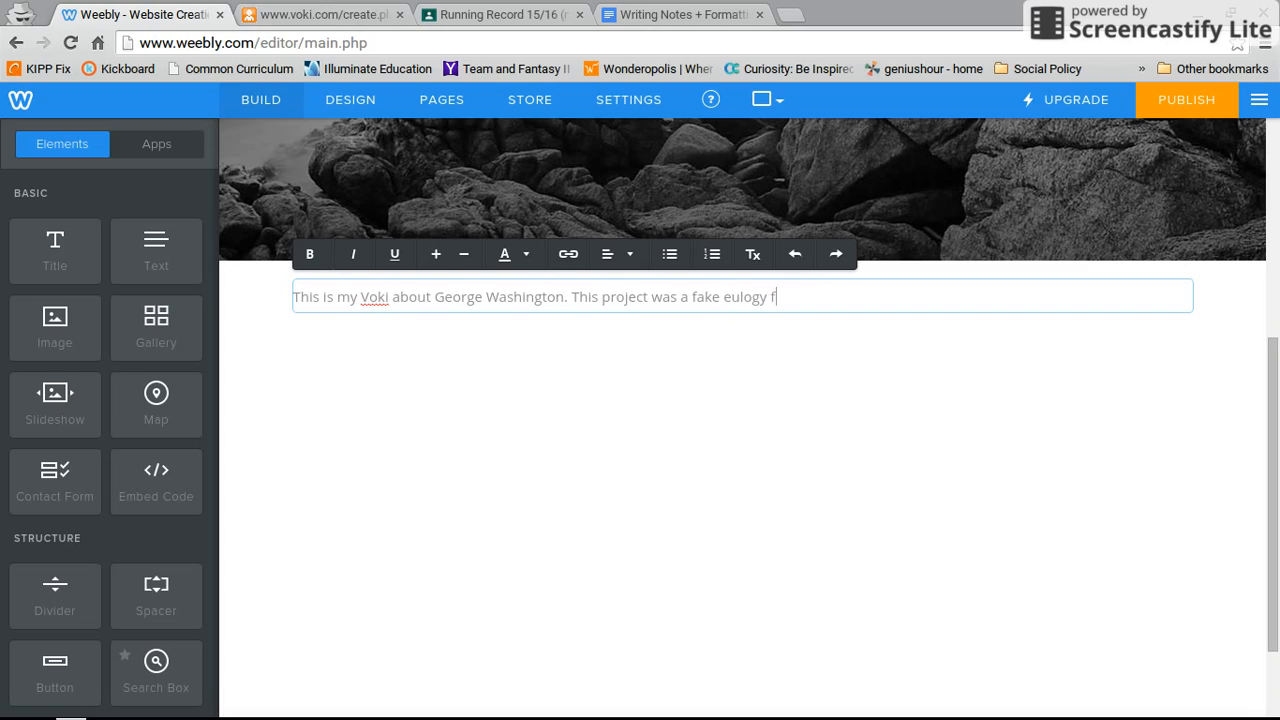
{"action": "type", "text": "or his funeral. We talk"}
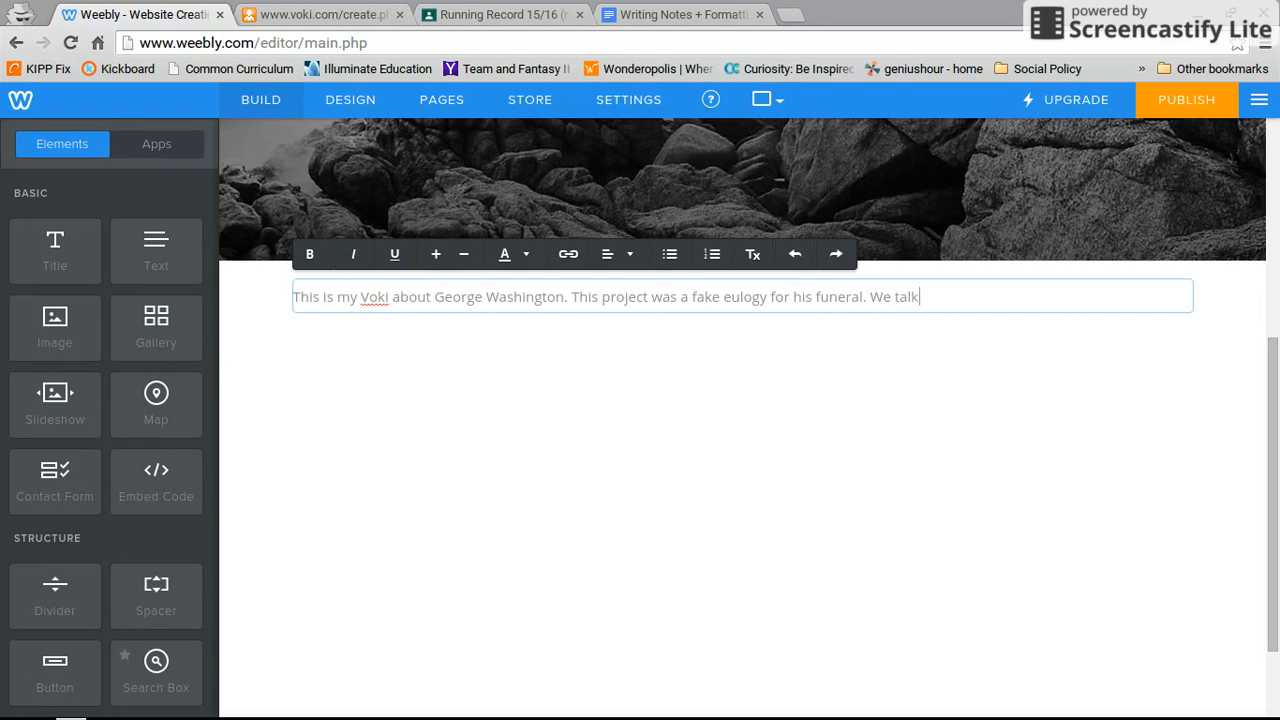
{"action": "type", "text": "ed about his precedents."}
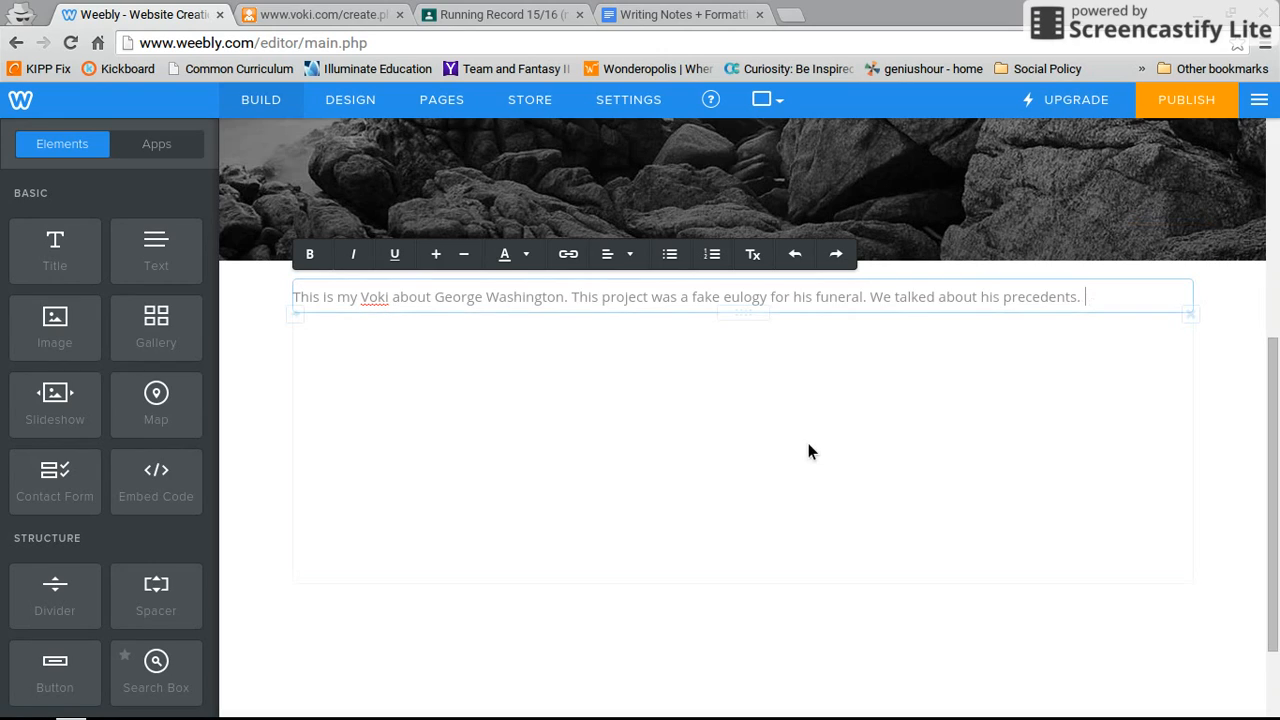
{"action": "left_click", "coordinate": [797, 616]}
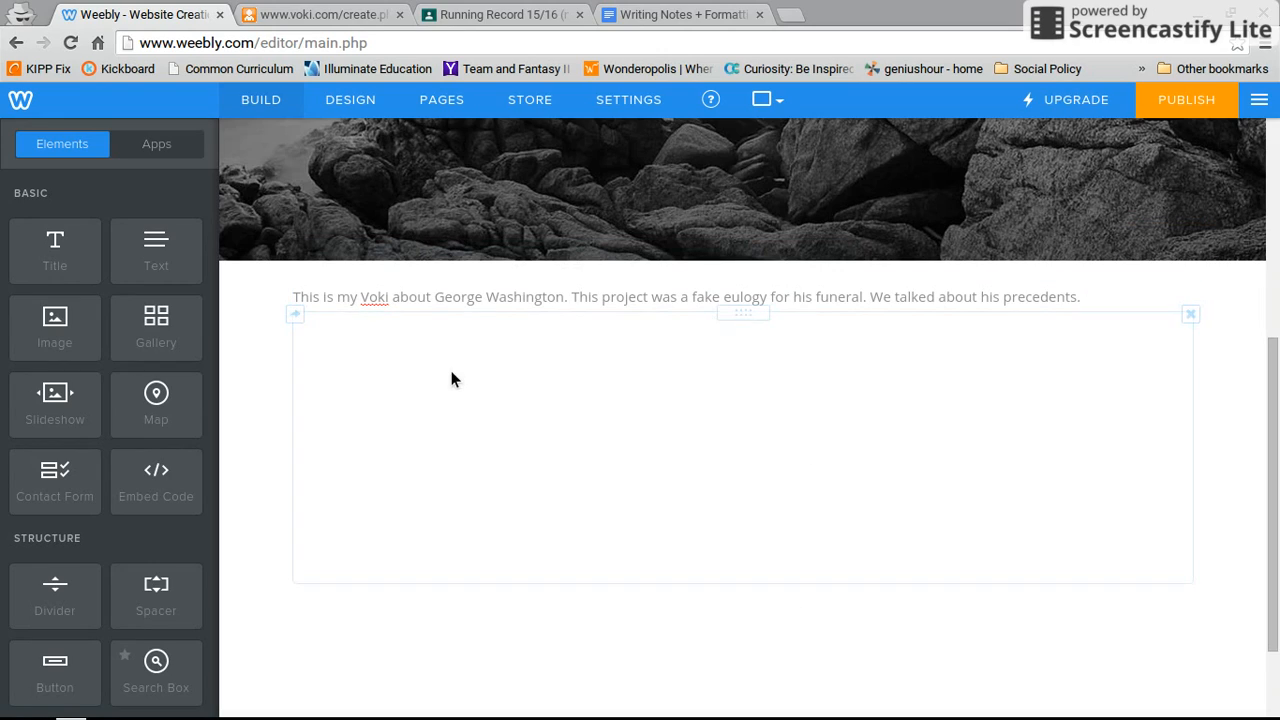
Move the description text element below the Voki embed
{"action": "left_click_drag", "start_coordinate": [174, 483], "coordinate": [400, 400]}
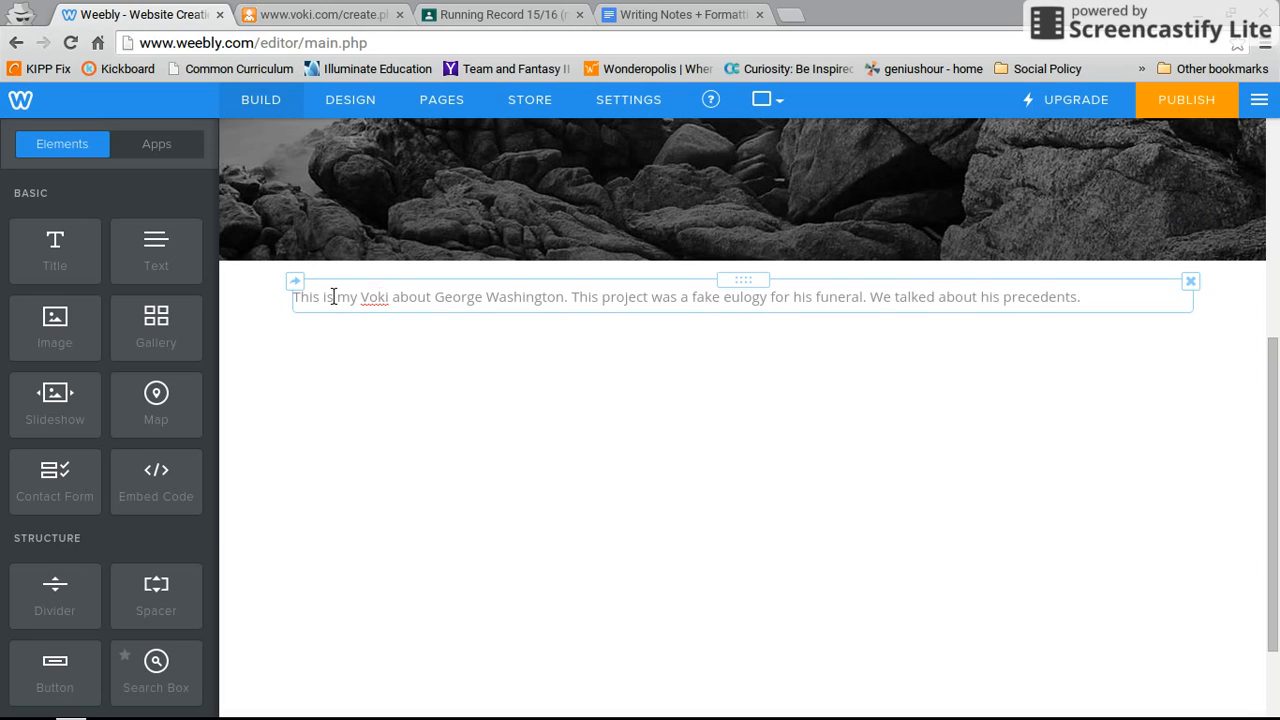
{"action": "left_click_drag", "start_coordinate": [743, 280], "coordinate": [786, 566]}
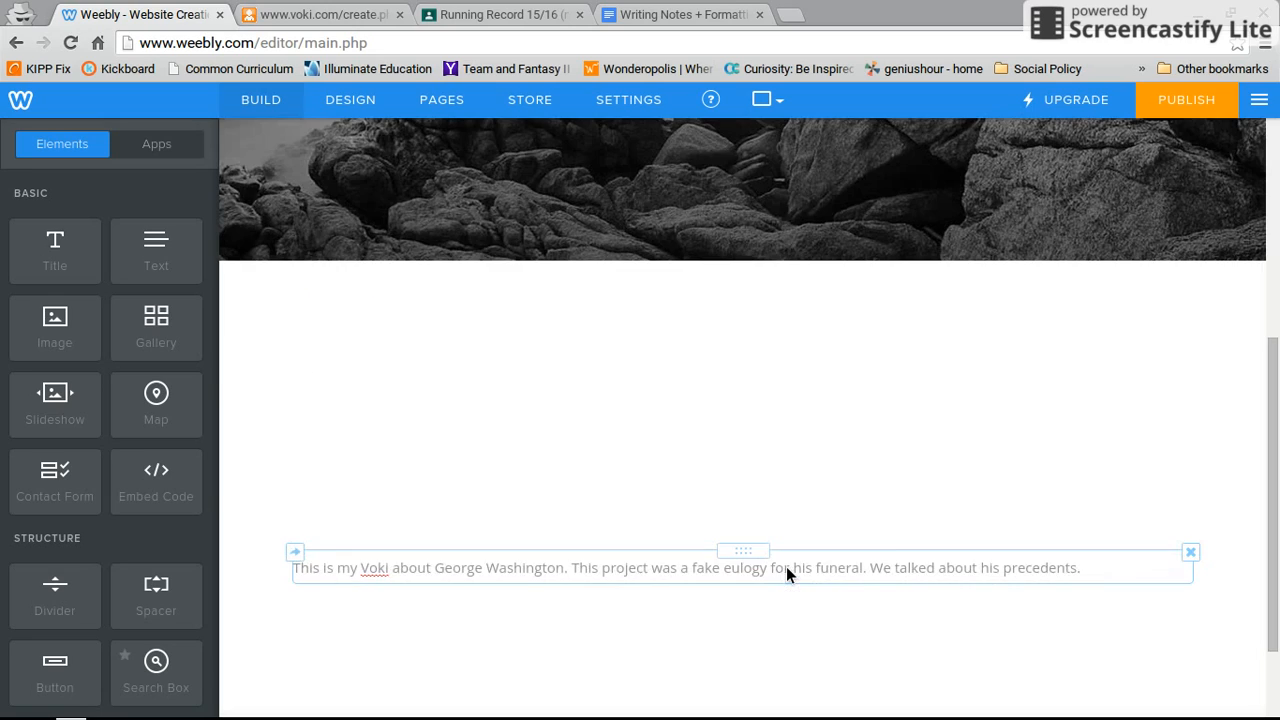
Add a Title element above the Voki embed with the heading "GW Voki"
{"action": "left_click_drag", "start_coordinate": [54, 243], "coordinate": [457, 289]}
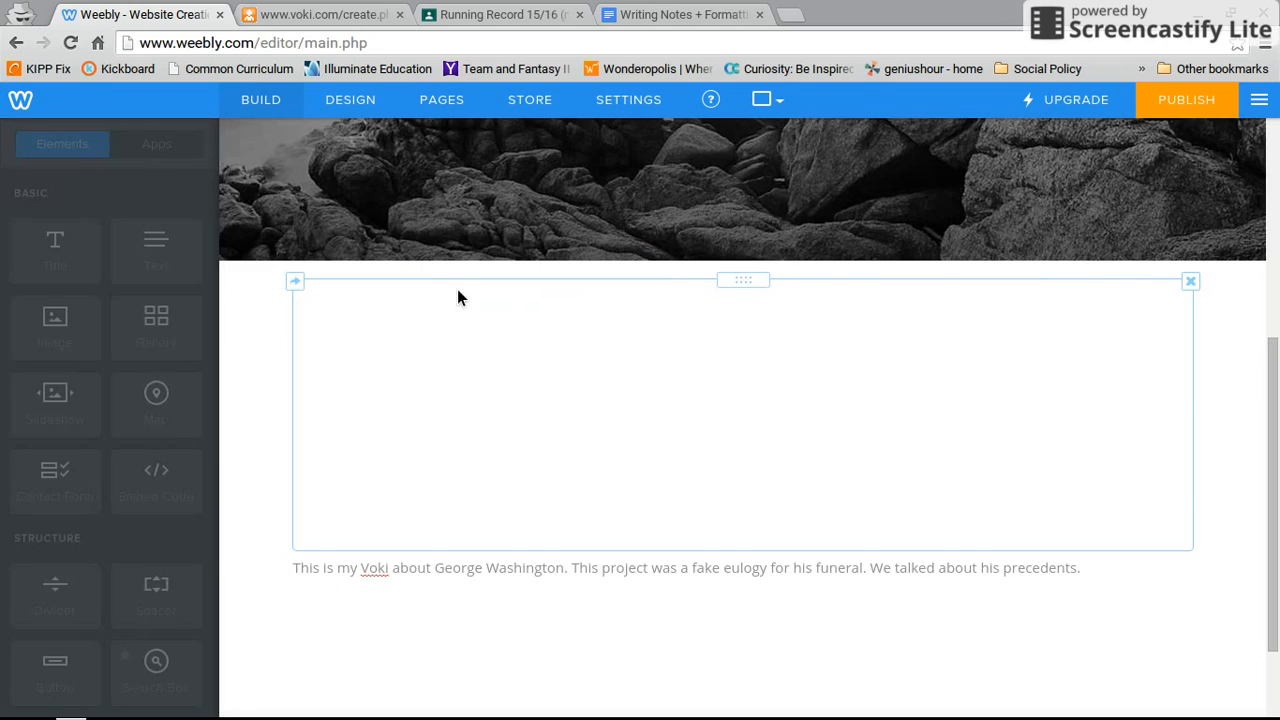
{"action": "left_click", "coordinate": [424, 294]}
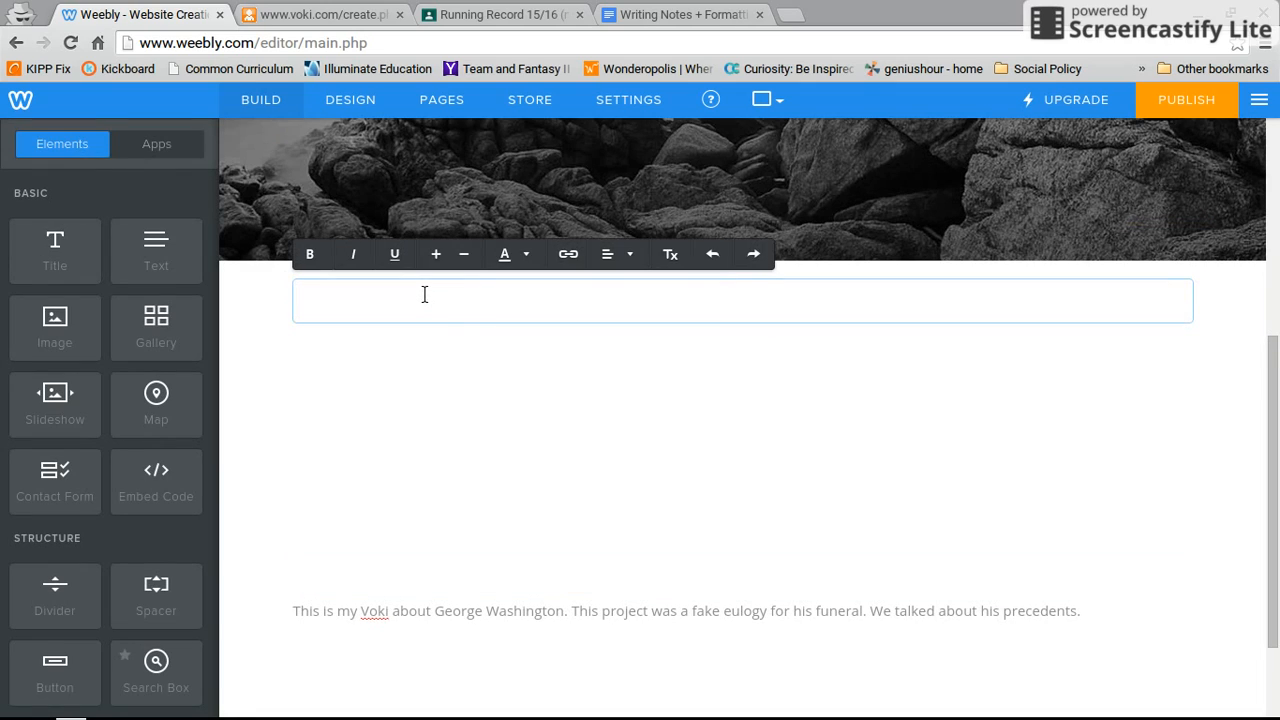
{"action": "type", "text": "GW Voki"}
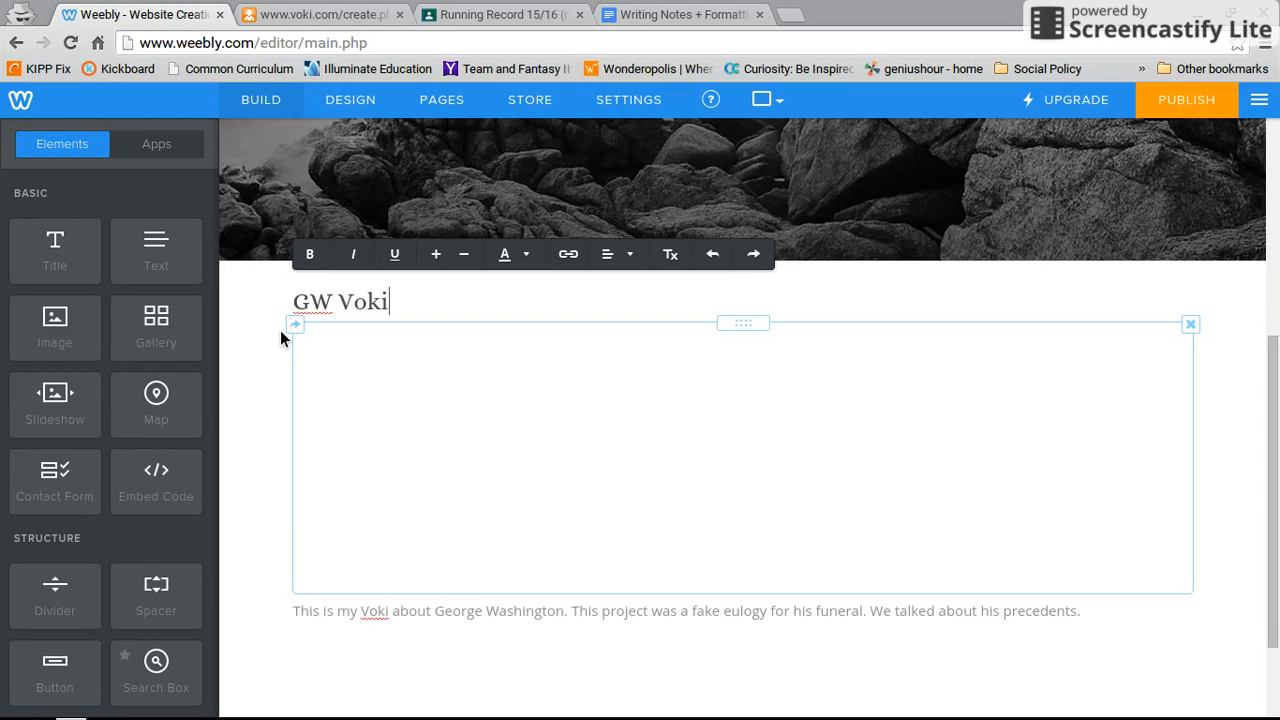
{"action": "left_click", "coordinate": [352, 656]}
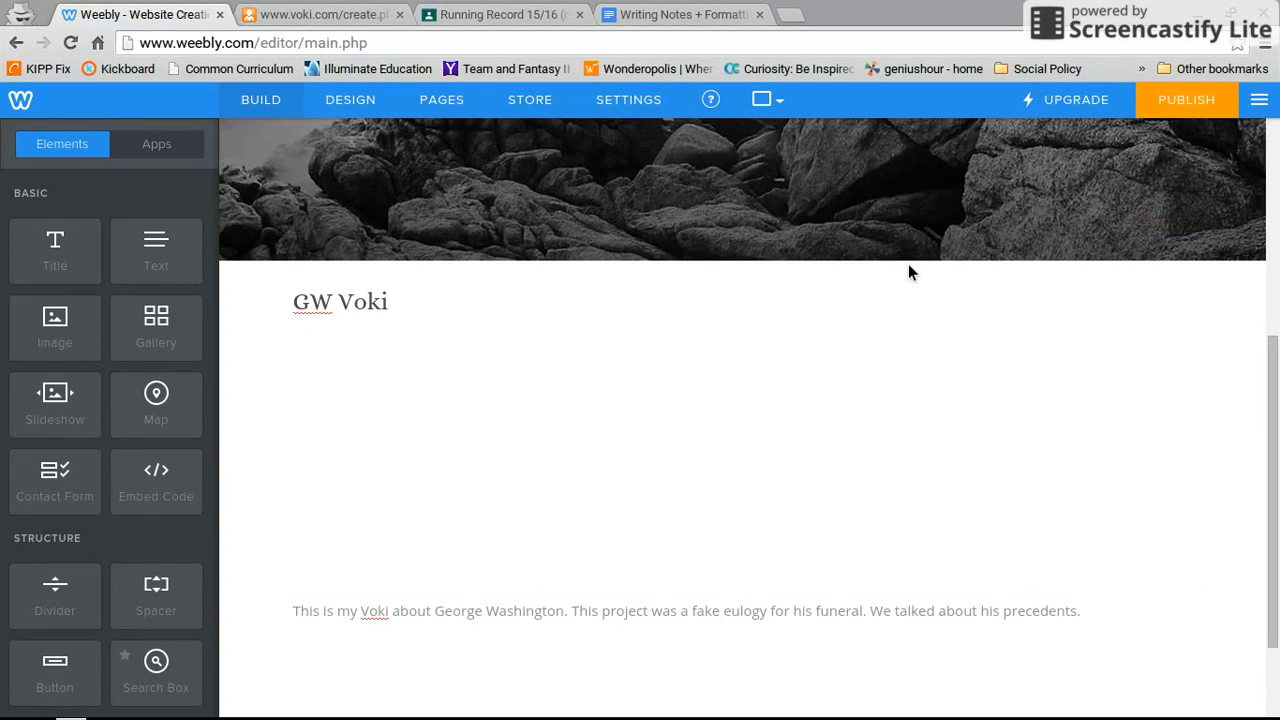
Publish the website and open the live site at yournameexample.weebly.com
{"action": "left_click", "coordinate": [1187, 111]}
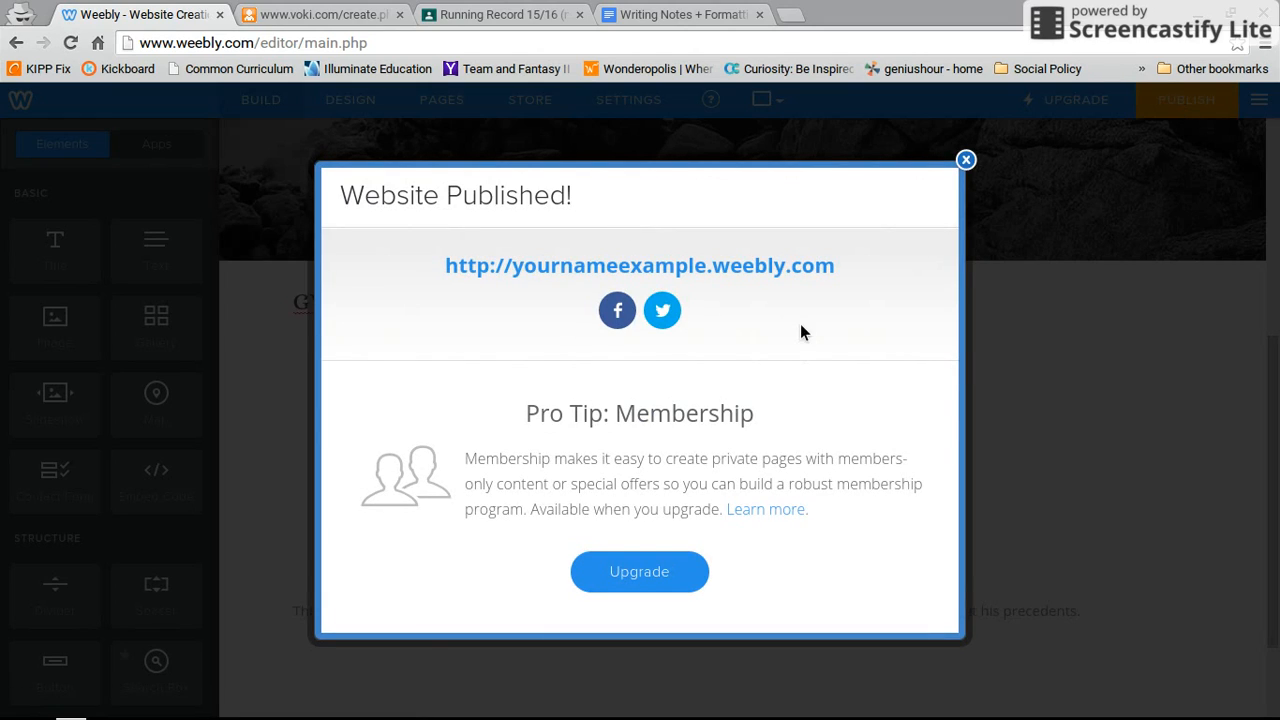
{"action": "left_click", "coordinate": [773, 266]}
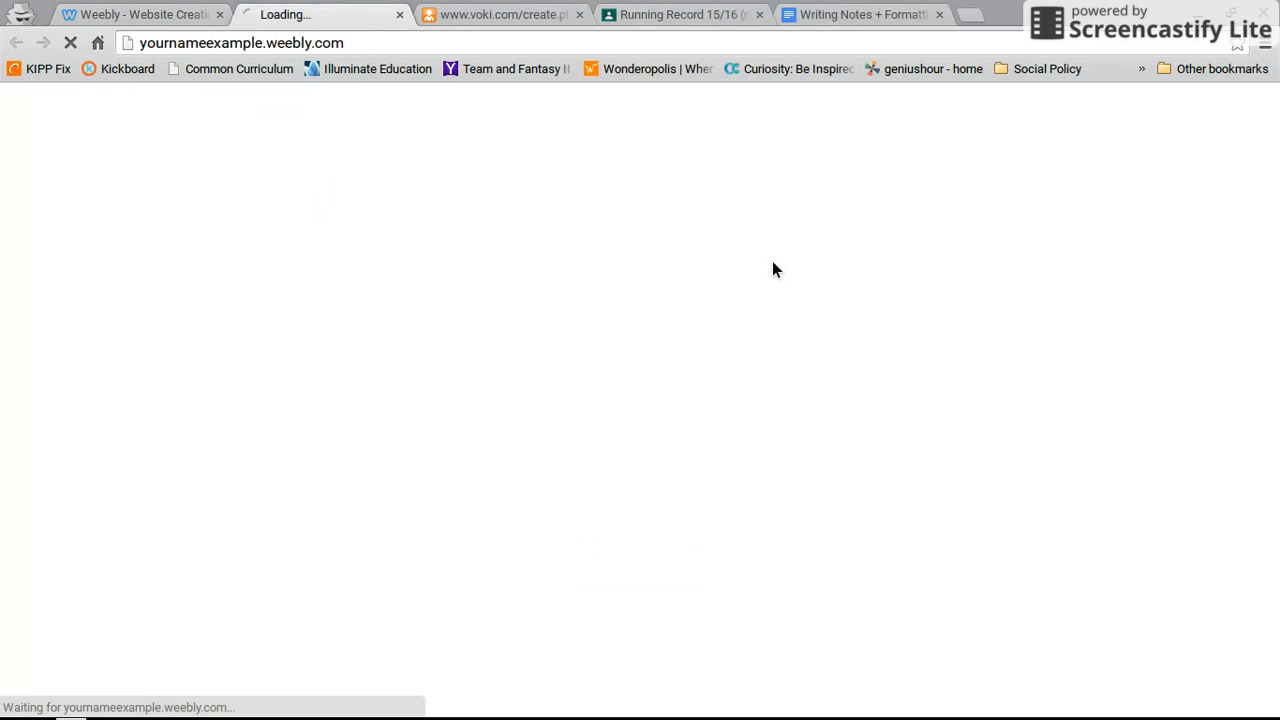